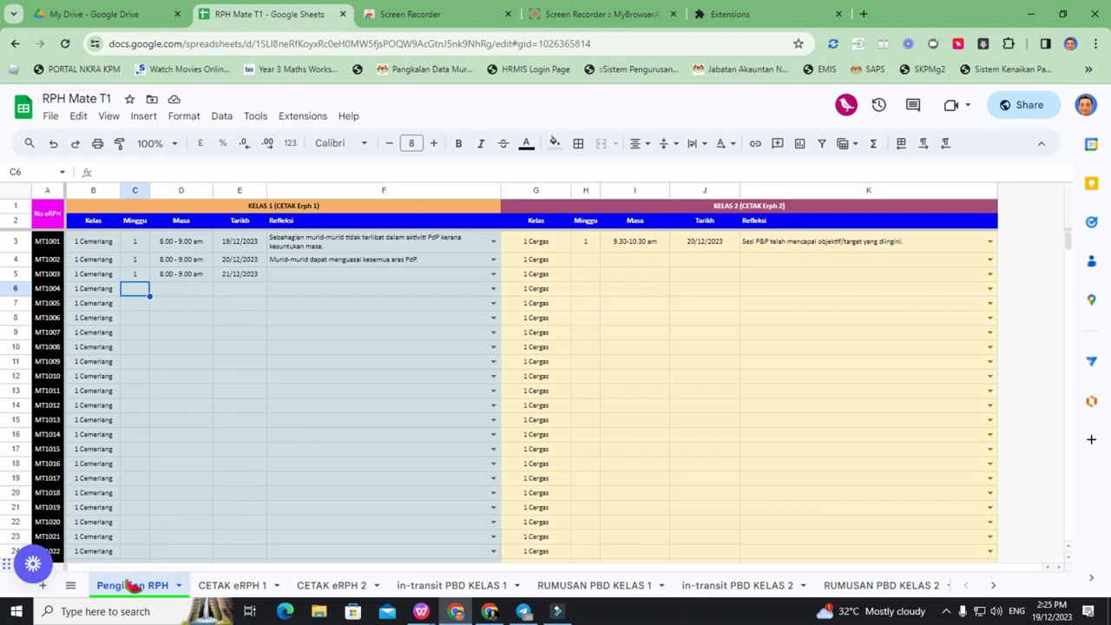
Step: Look through the CETAK eRPH, in-transit PBD and RUMUSAN PBD sheets to examine the workbook's layout for both classes
click(236, 586)
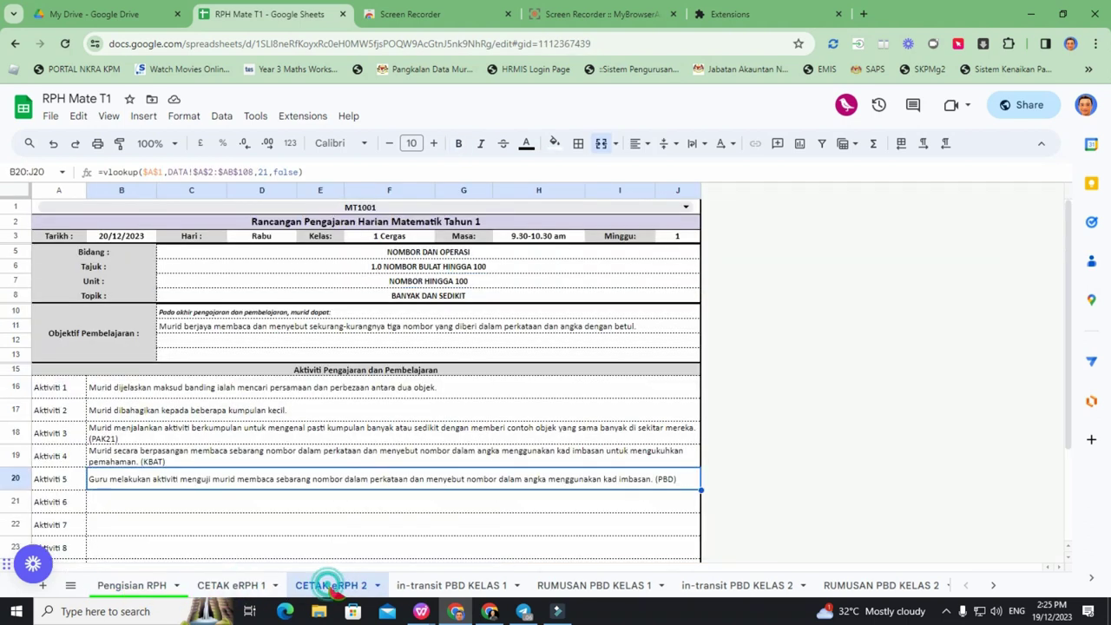
key(ctrl+shift+Page_Down)
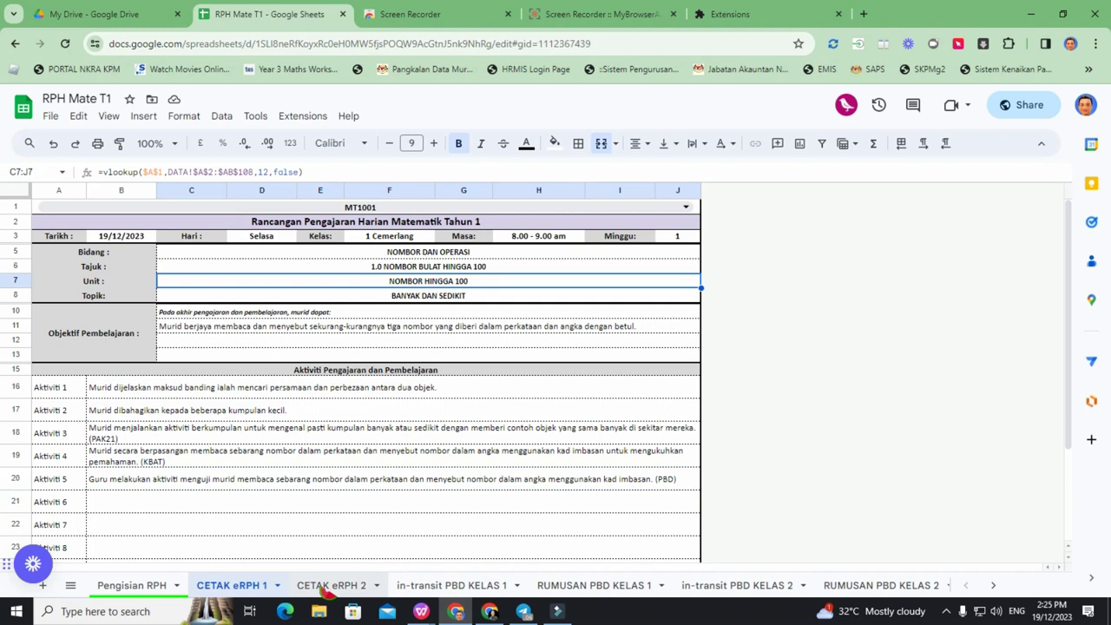
click(247, 588)
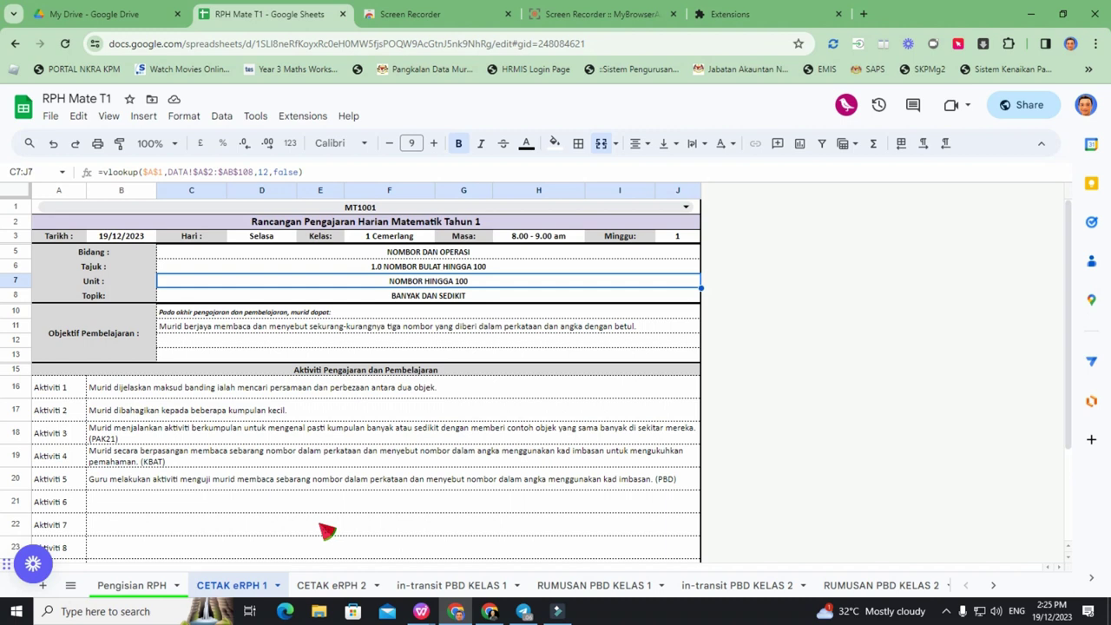
click(328, 587)
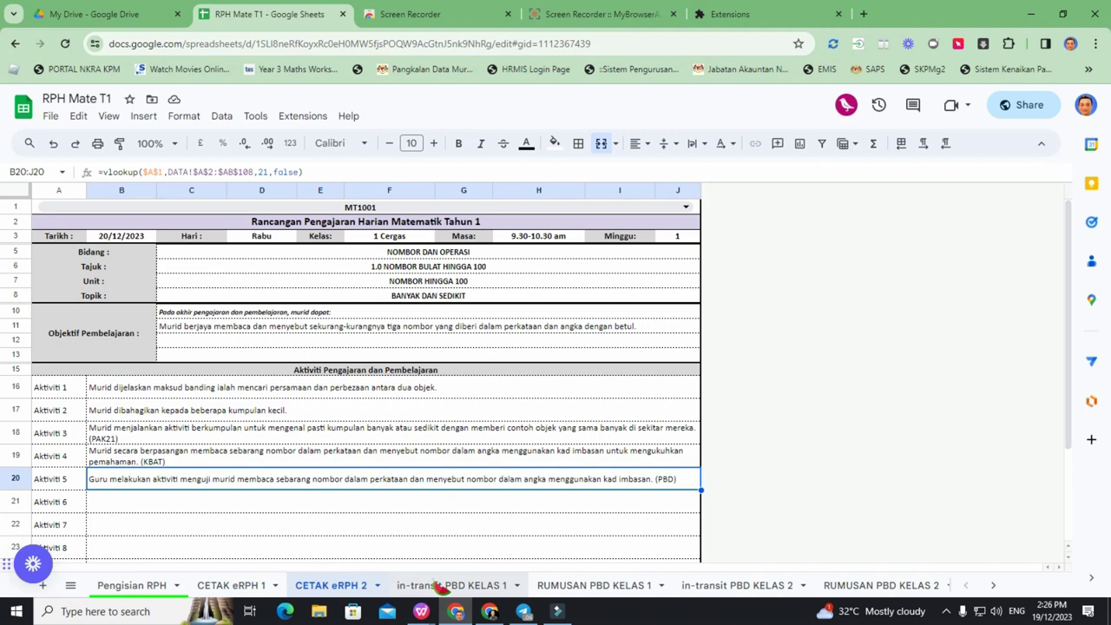
click(443, 588)
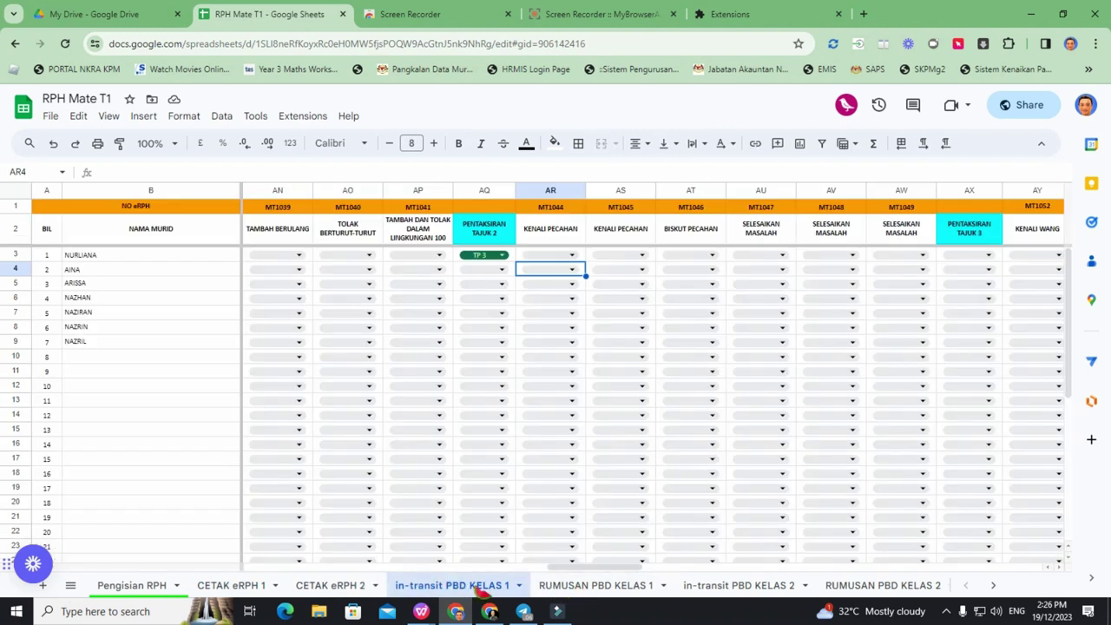
click(599, 586)
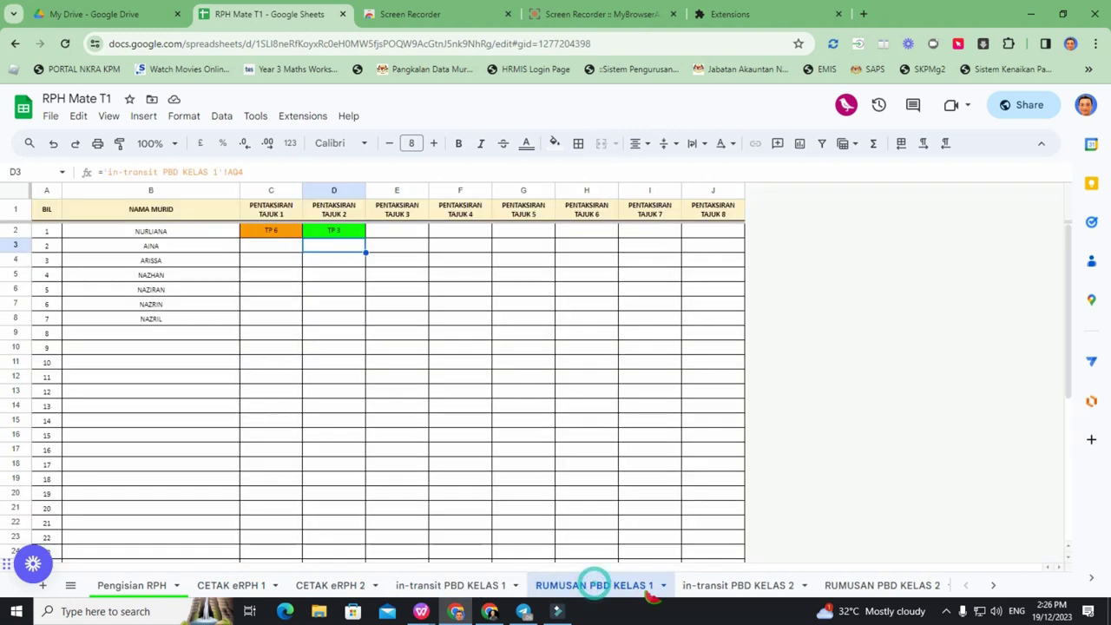
click(753, 587)
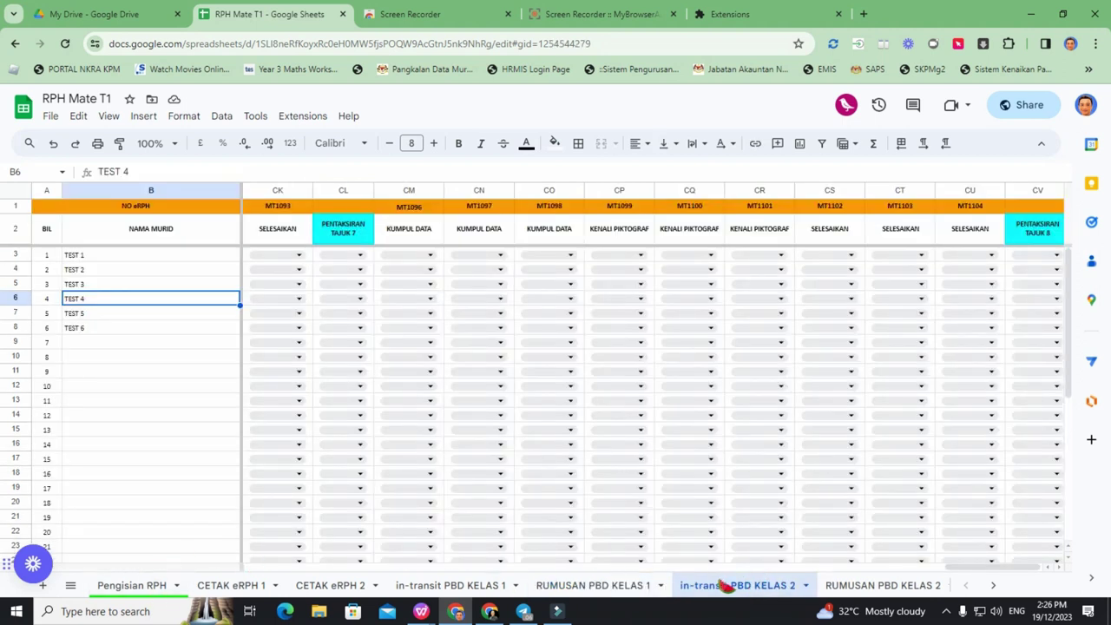
click(159, 588)
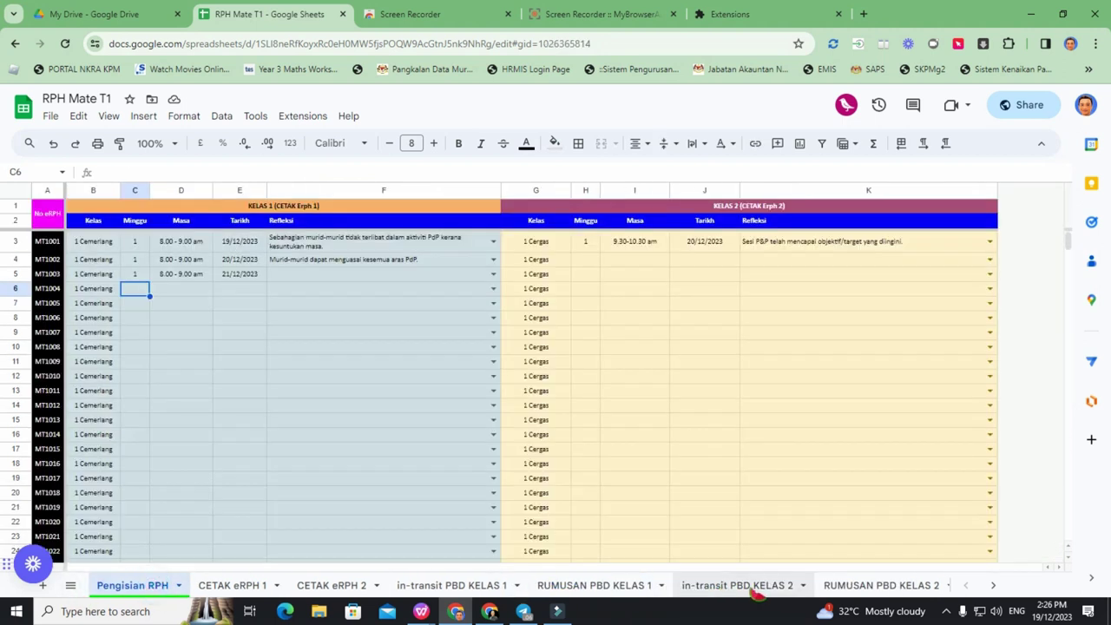
click(746, 588)
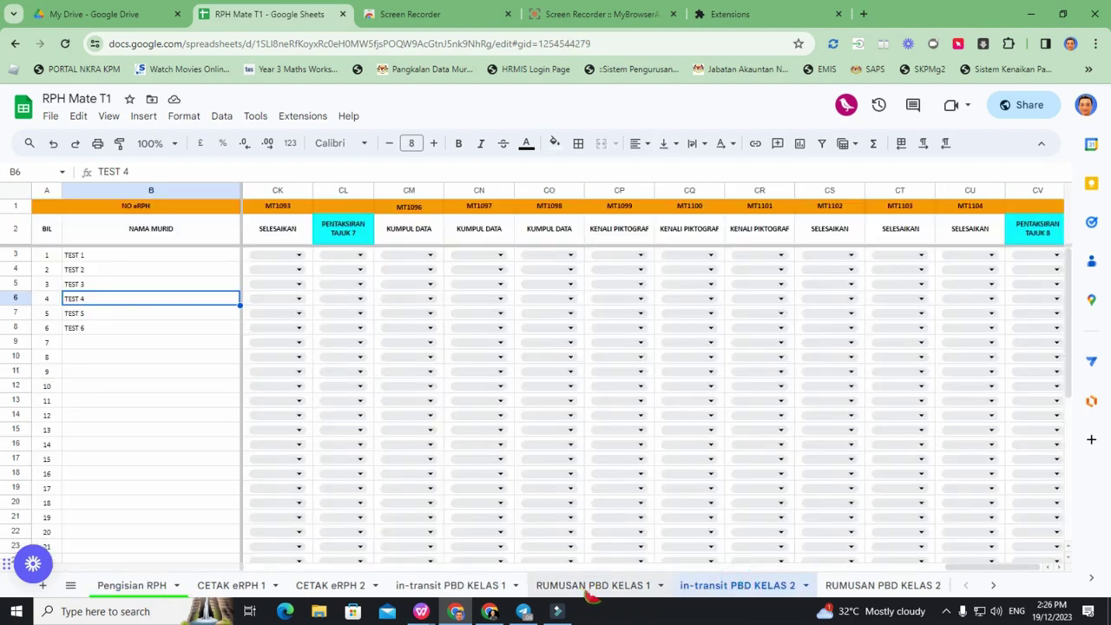
click(452, 586)
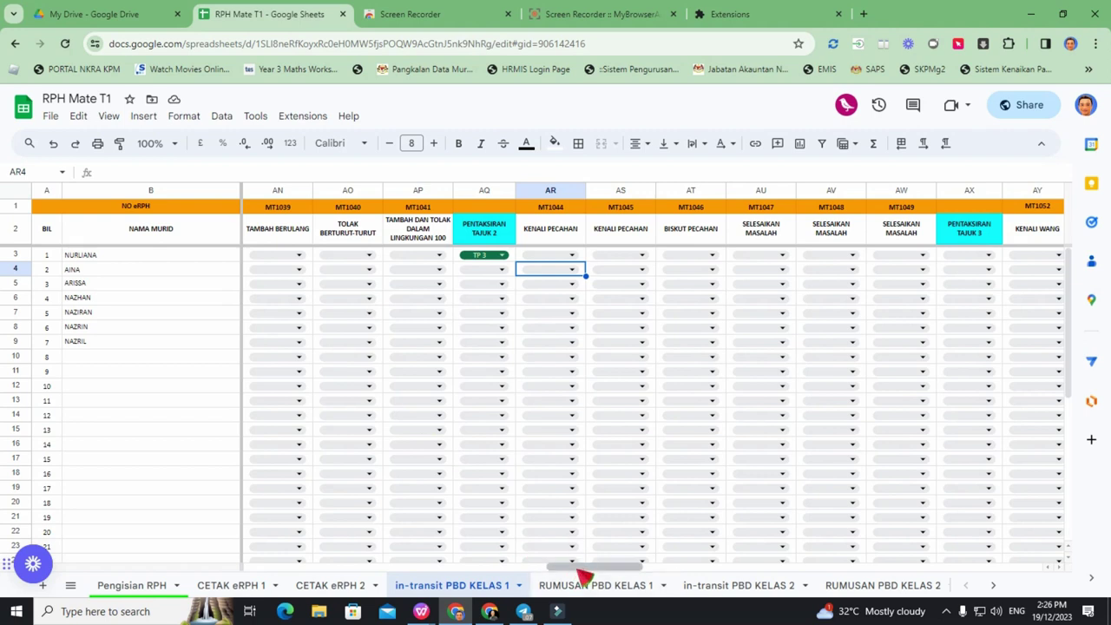
drag(583, 570, 149, 586)
Step: In the Pengisian RPH sheet, clear the KELAS 1 class name for MT1001 and enter "1 Cemerlang" again
click(148, 585)
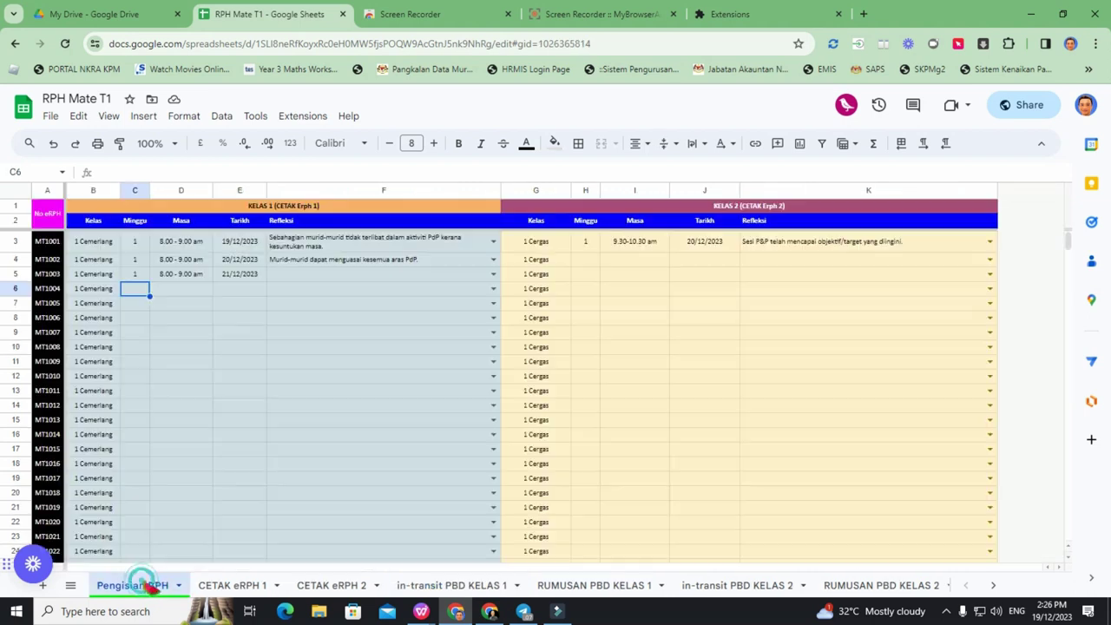
click(89, 243)
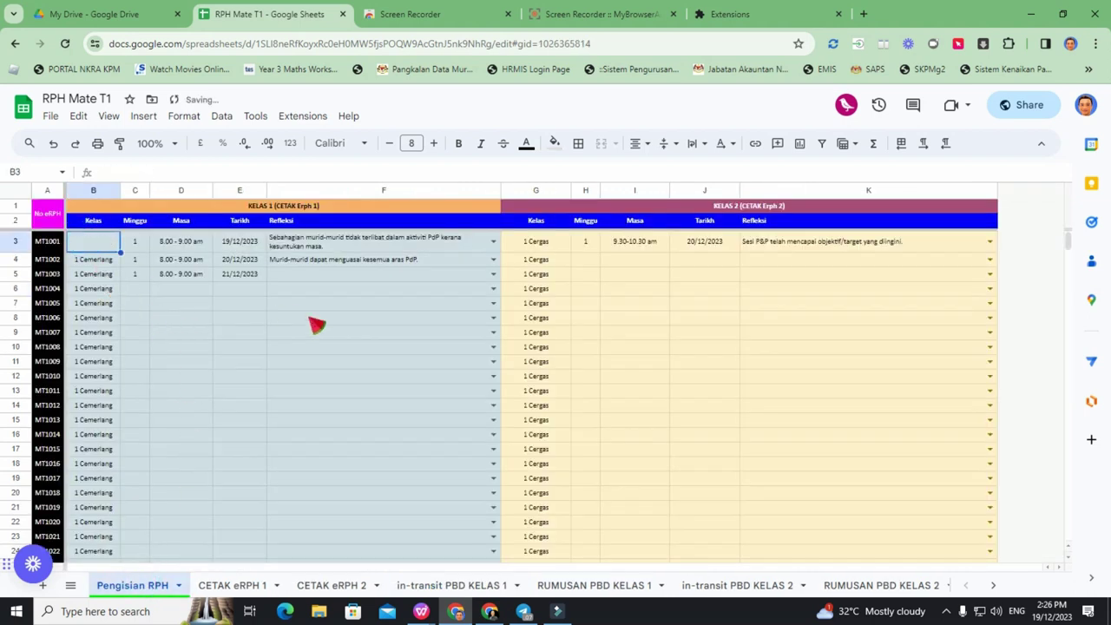
key(Delete)
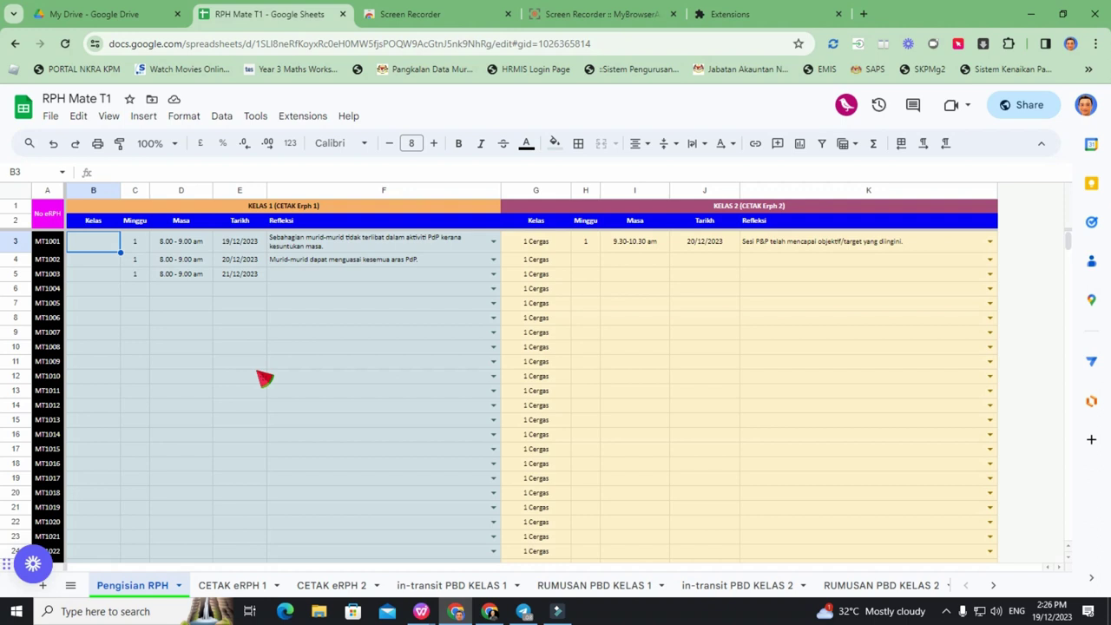
text(1 Cemerlang)
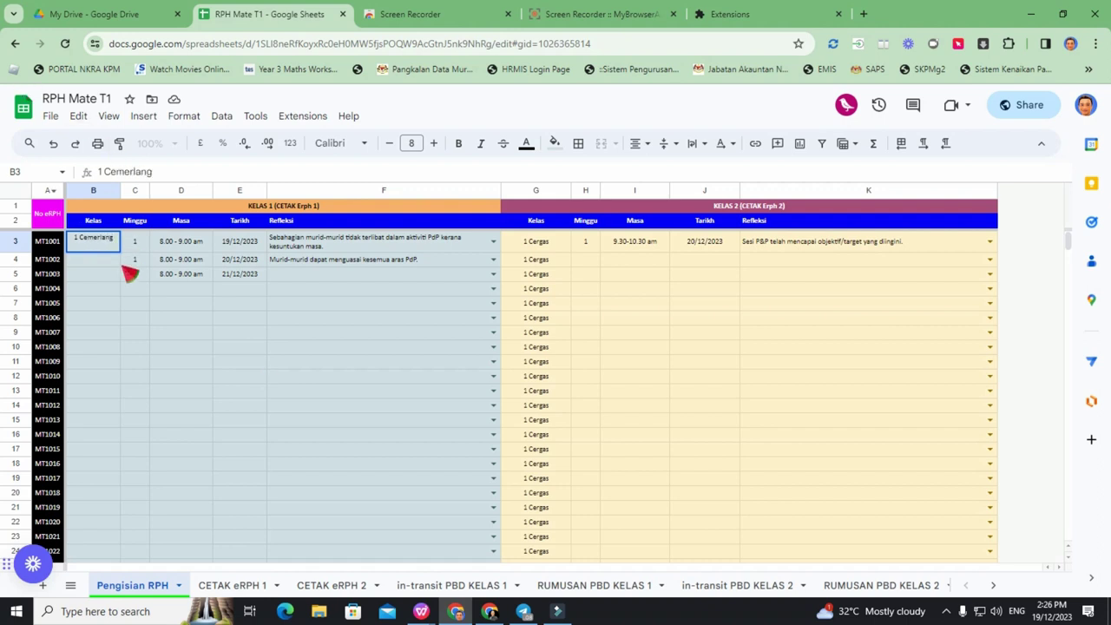
click(101, 262)
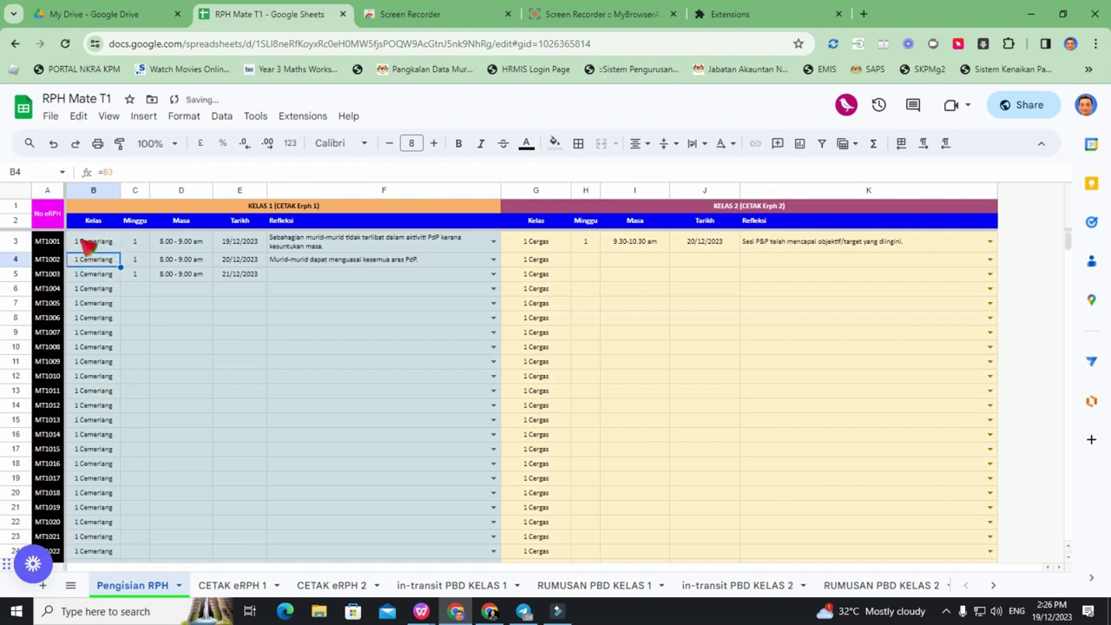
Step: Check the KELAS 1 class name column down to the last lesson, MT1106, and return to MT1001
scroll(94, 328, down, 10)
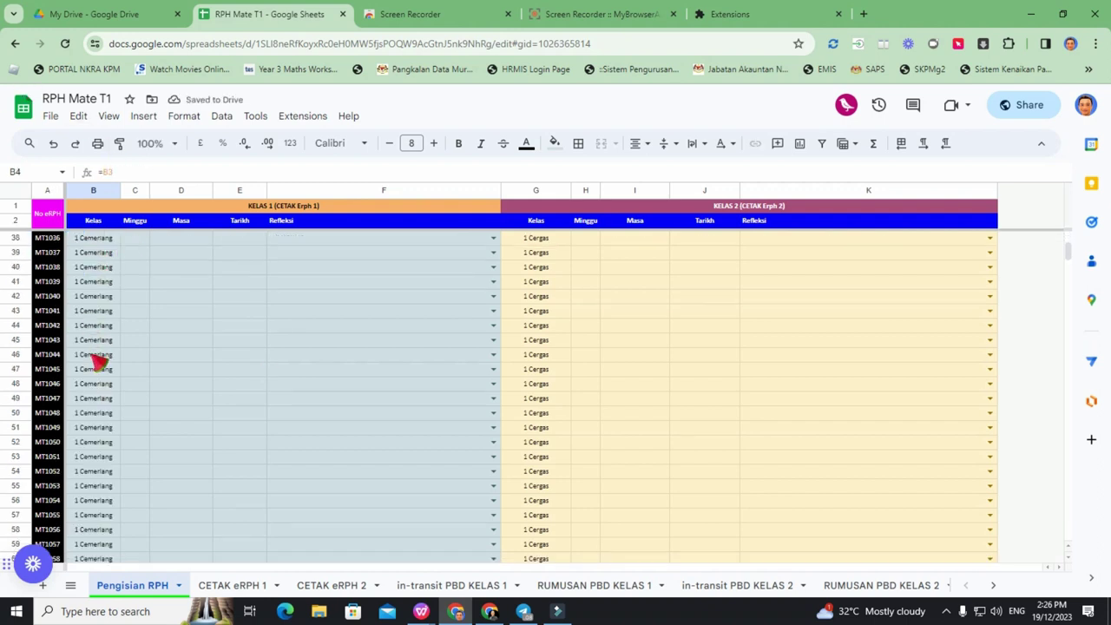
drag(1068, 258, 1070, 528)
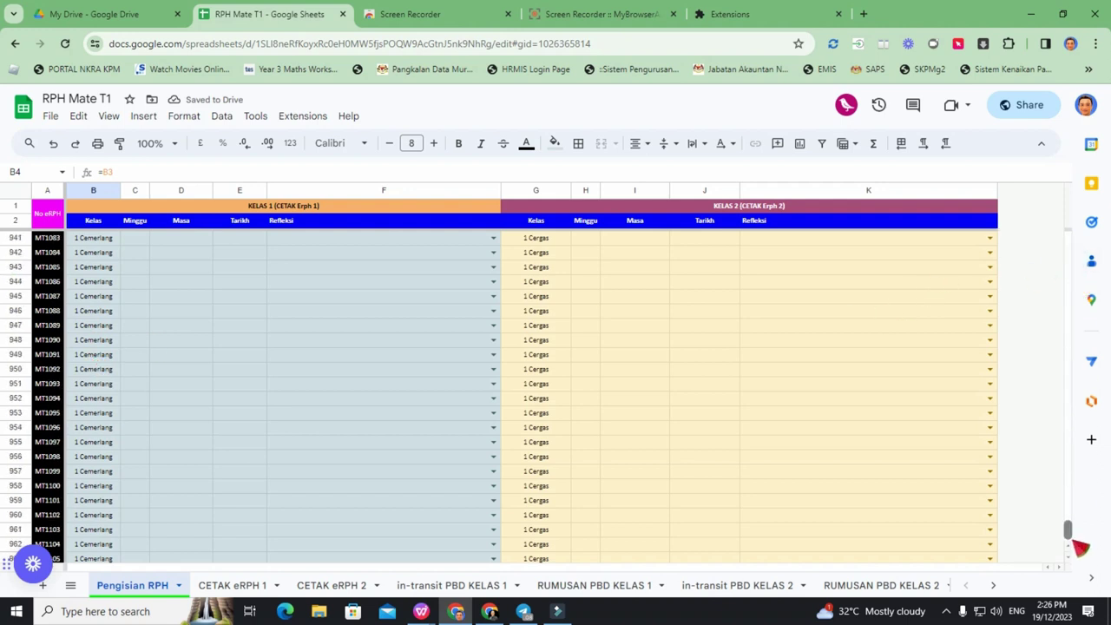
click(48, 515)
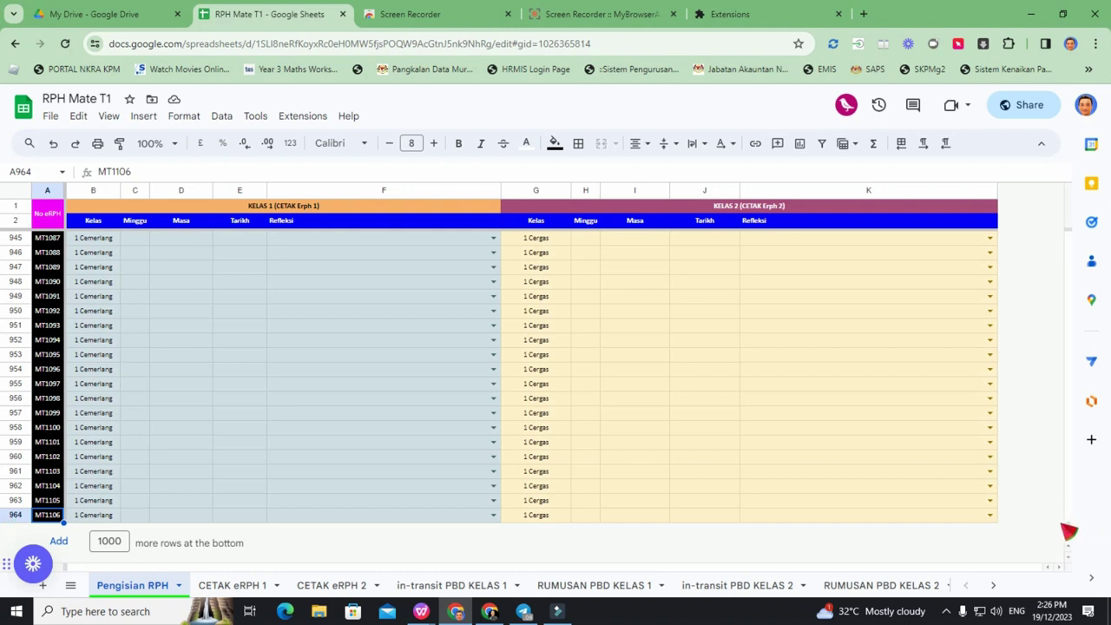
drag(1069, 528, 1068, 239)
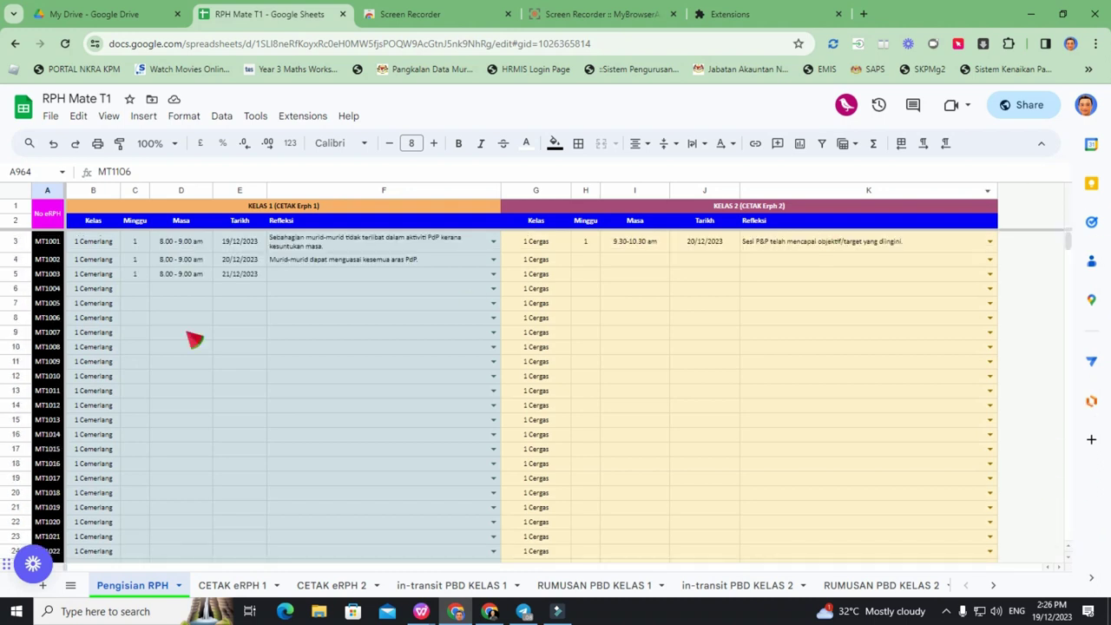
Step: Examine the KELAS 1 class, time and date entries for MT1001, including its date picker and list of reflection options
click(91, 243)
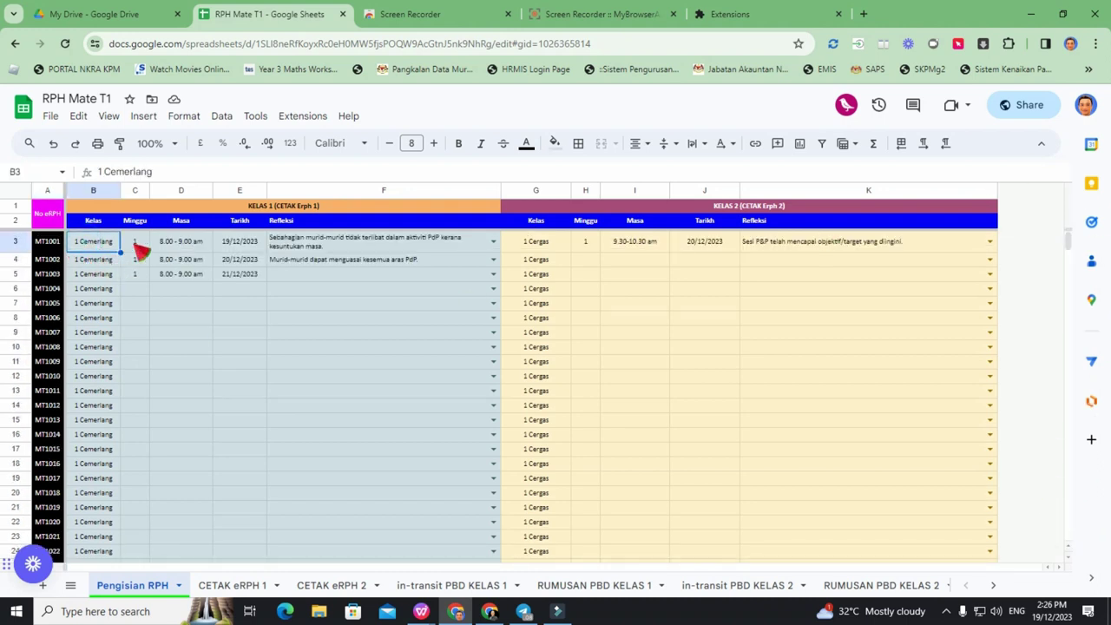
click(193, 247)
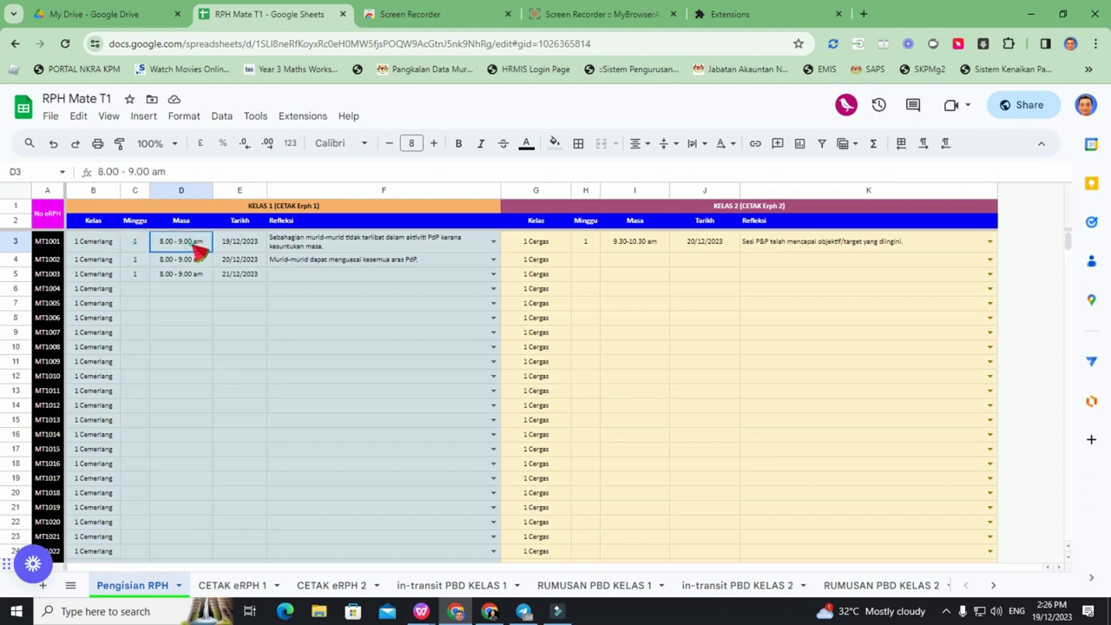
click(254, 250)
double_click(249, 249)
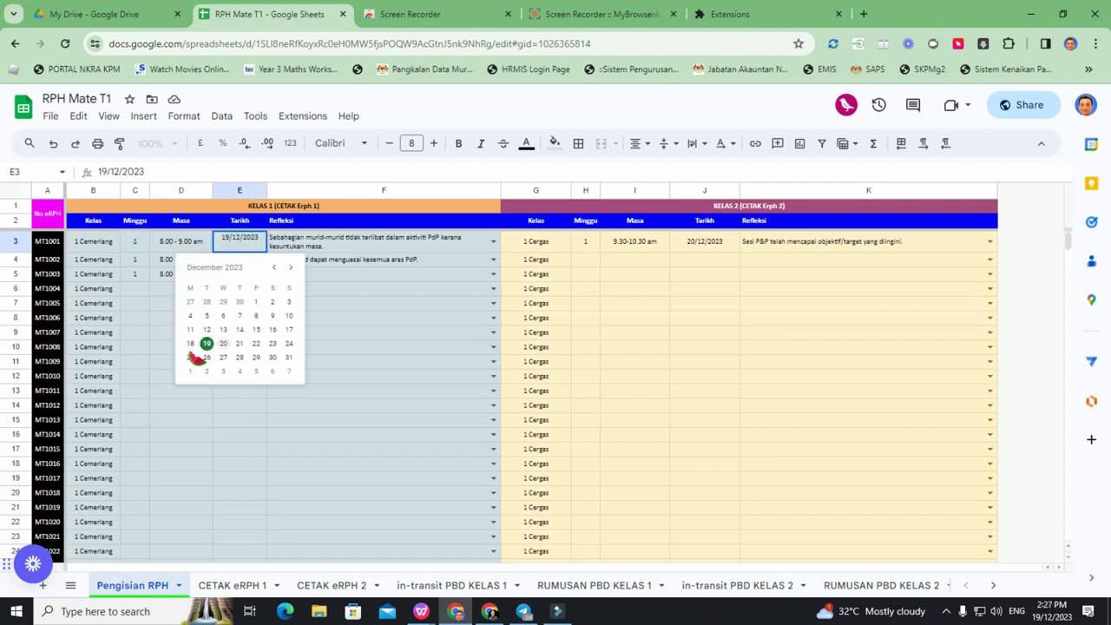
key(Escape)
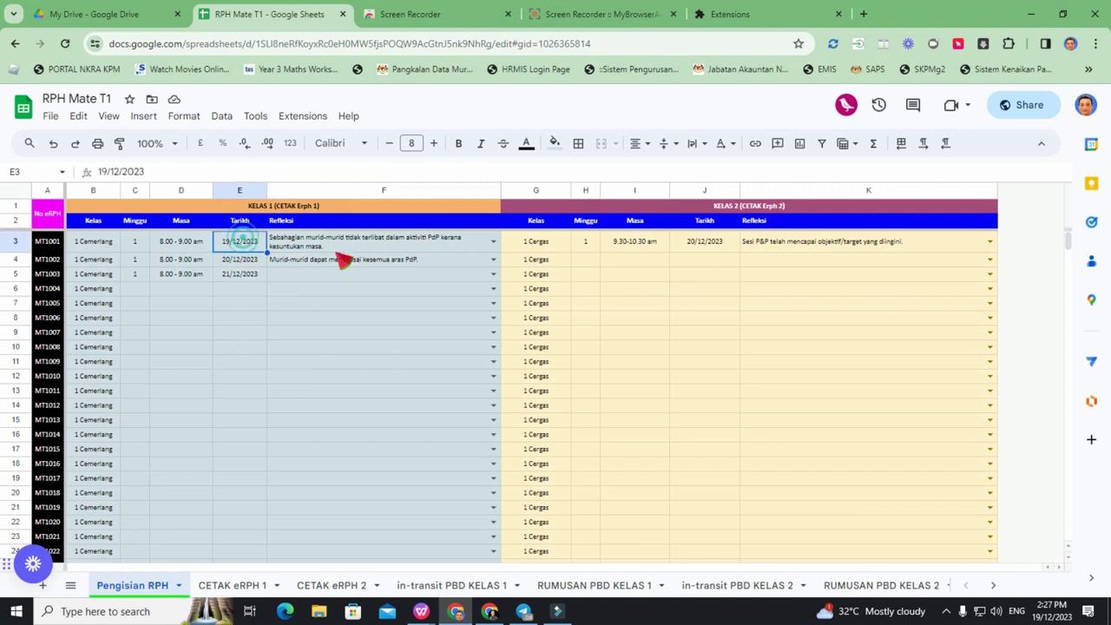
click(408, 247)
click(494, 242)
scroll(399, 352, down, 5)
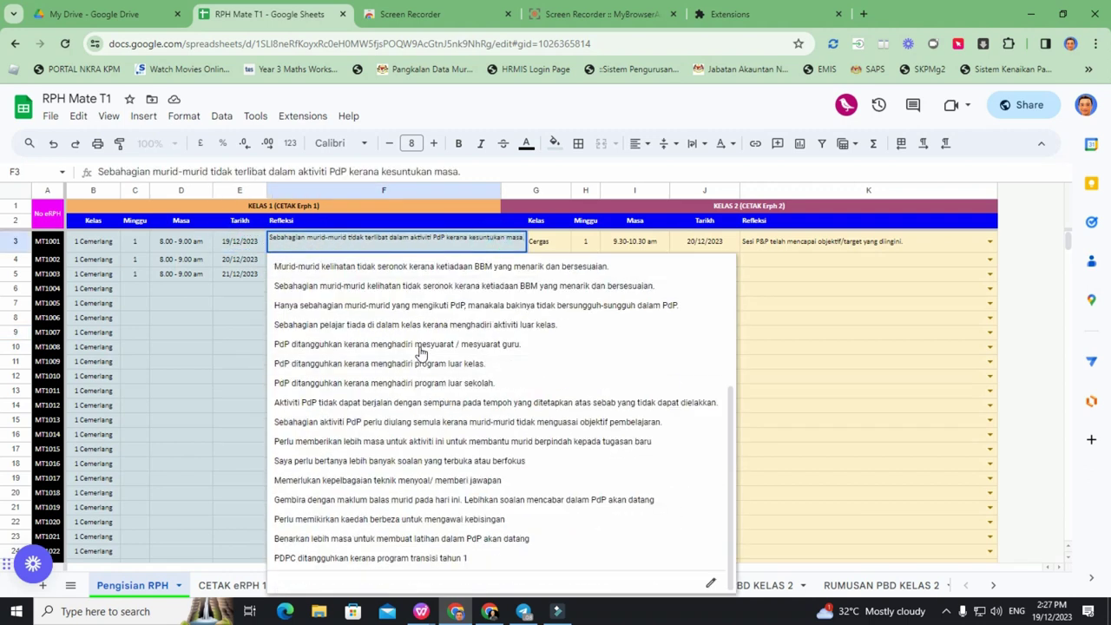
scroll(423, 356, up, 5)
click(160, 303)
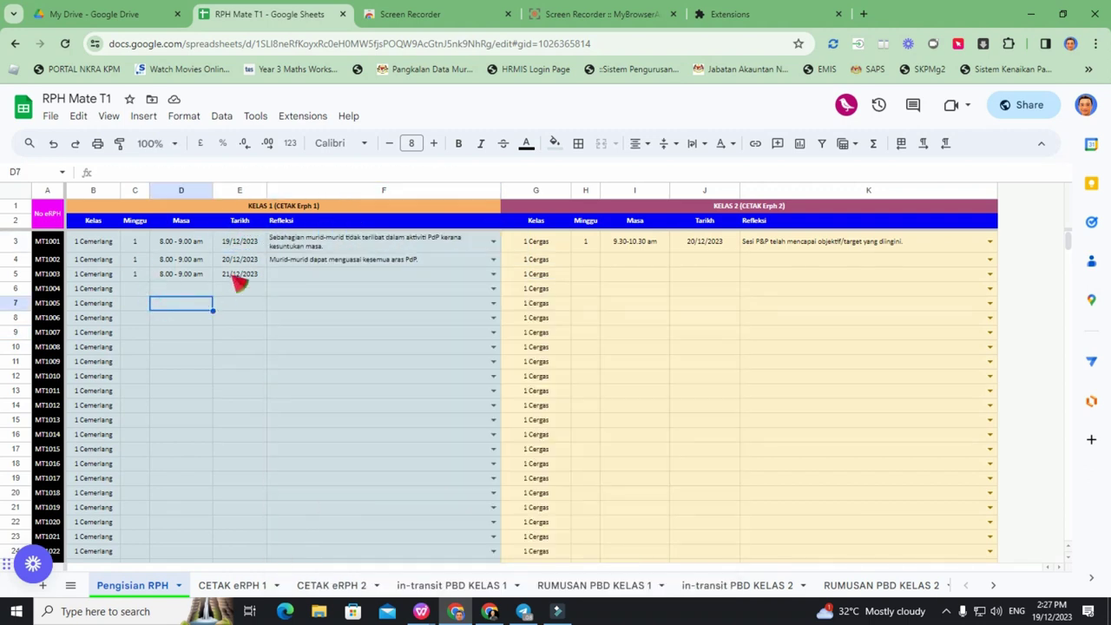
Step: Set the KELAS 1 reflection for MT1003 to "5 daripada 30 murid-murid tidak menguasai aras 3 daripada hasil pembelajaran."
click(493, 274)
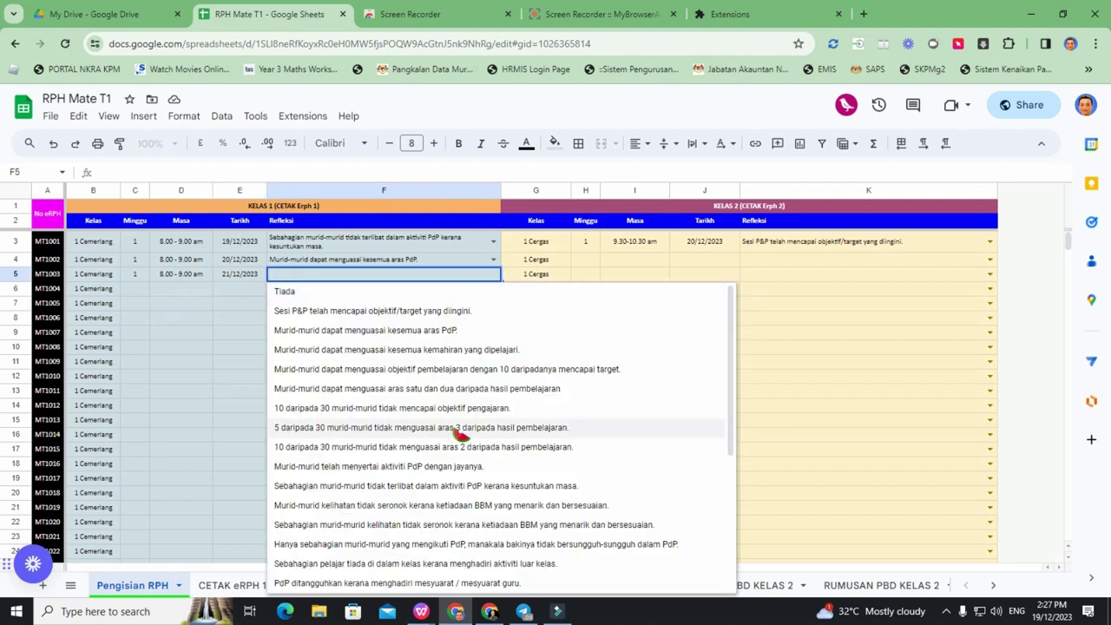
click(460, 429)
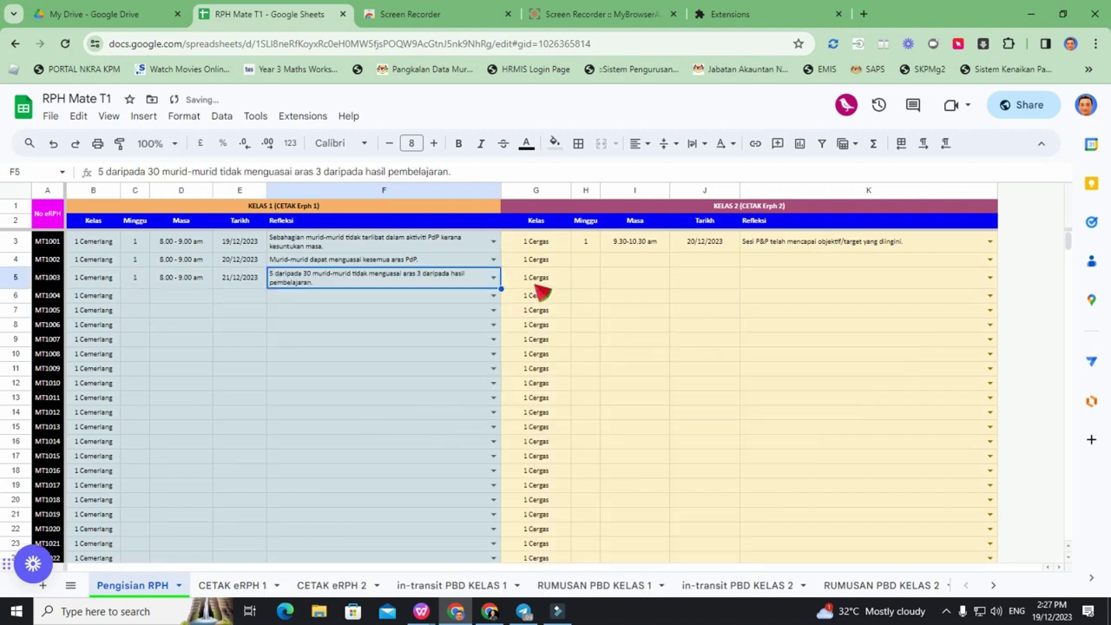
click(533, 242)
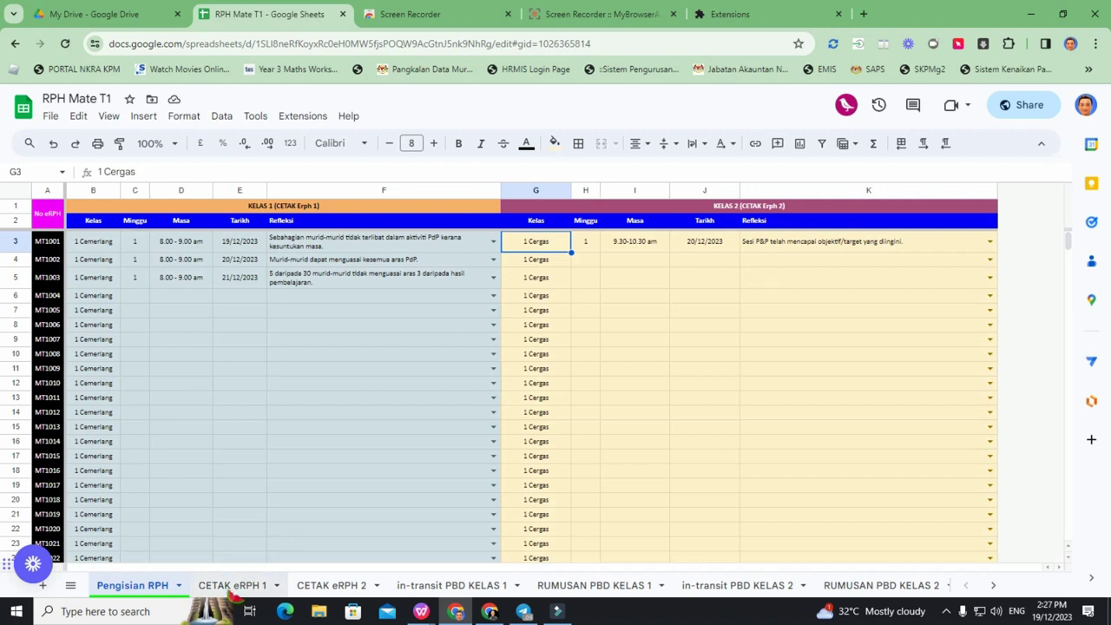
click(51, 247)
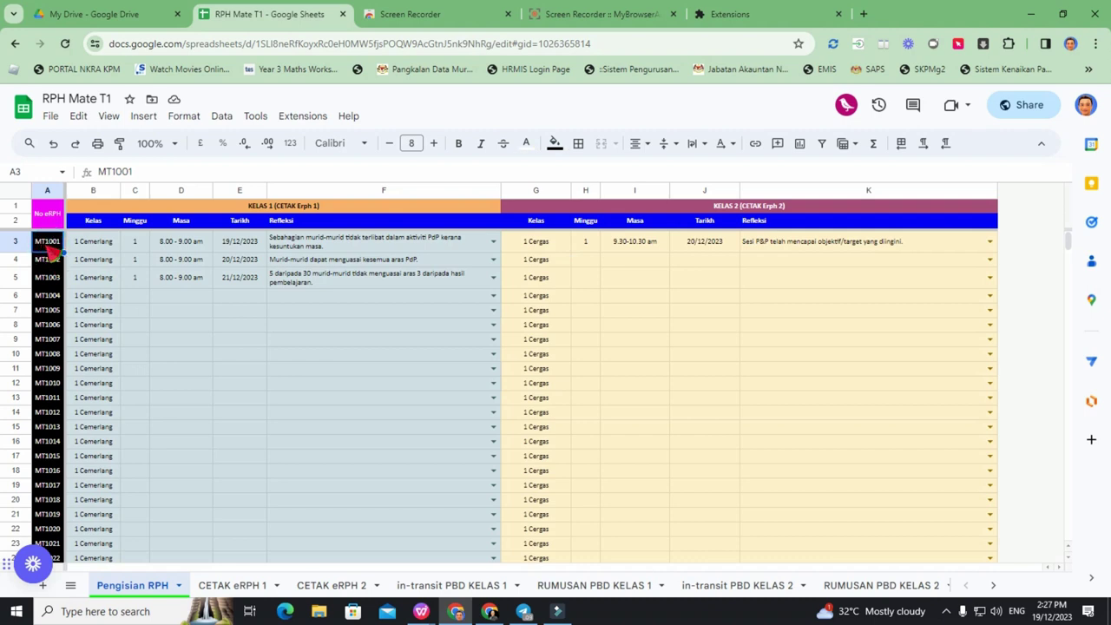
Step: Load lesson plan MT1002 in the CETAK eRPH 1 sheet and review its activities and reflection
click(233, 586)
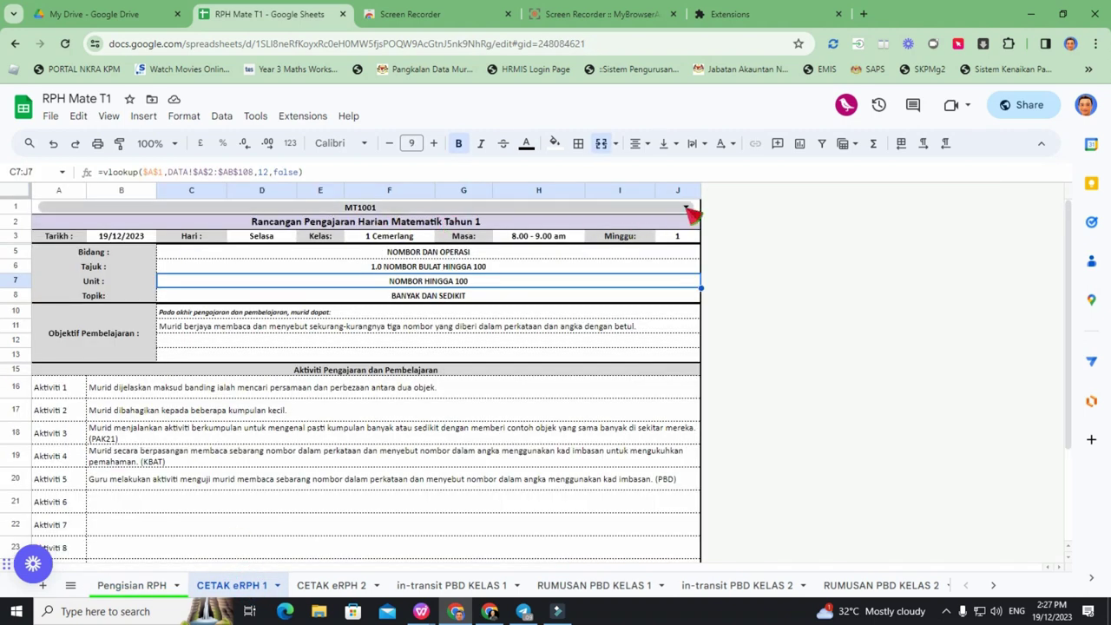
scroll(441, 419, down, 3)
scroll(439, 408, up, 3)
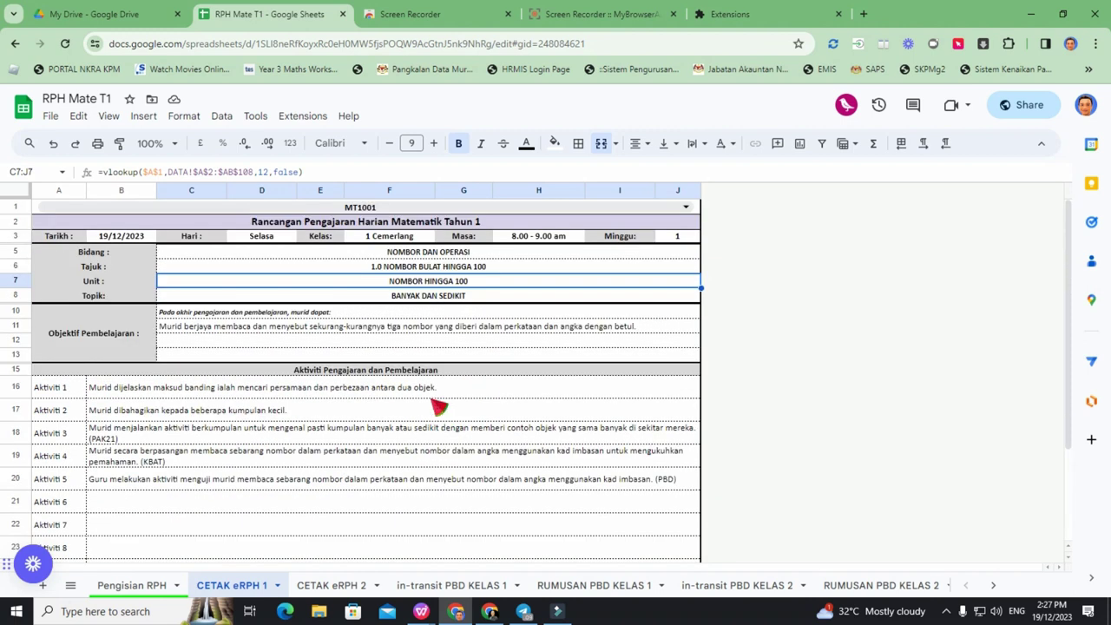
click(687, 207)
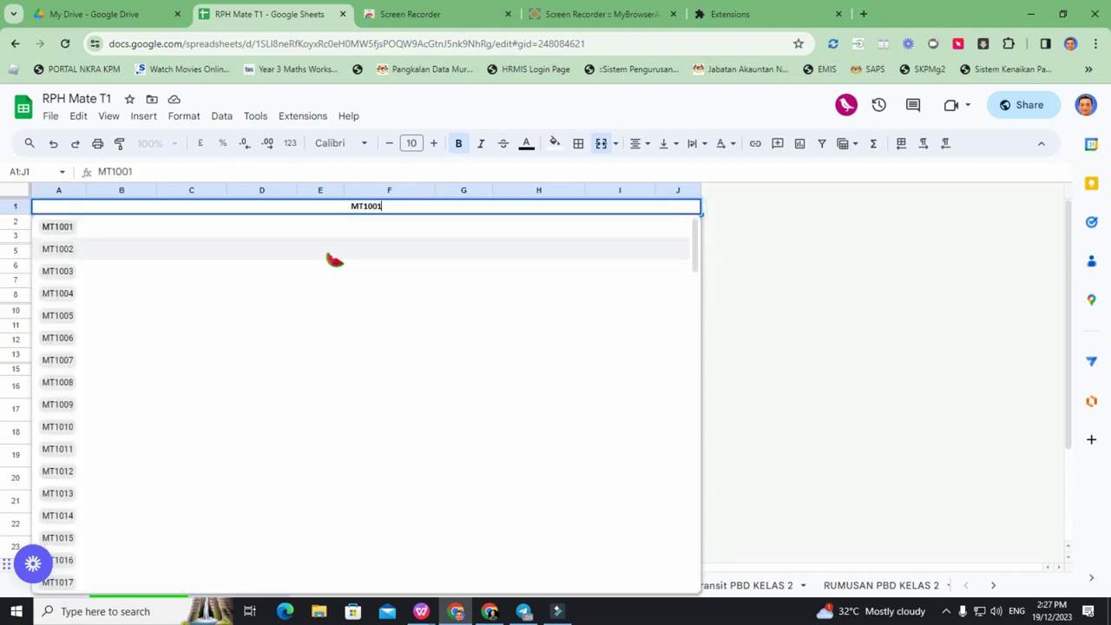
click(57, 249)
scroll(354, 425, down, 3)
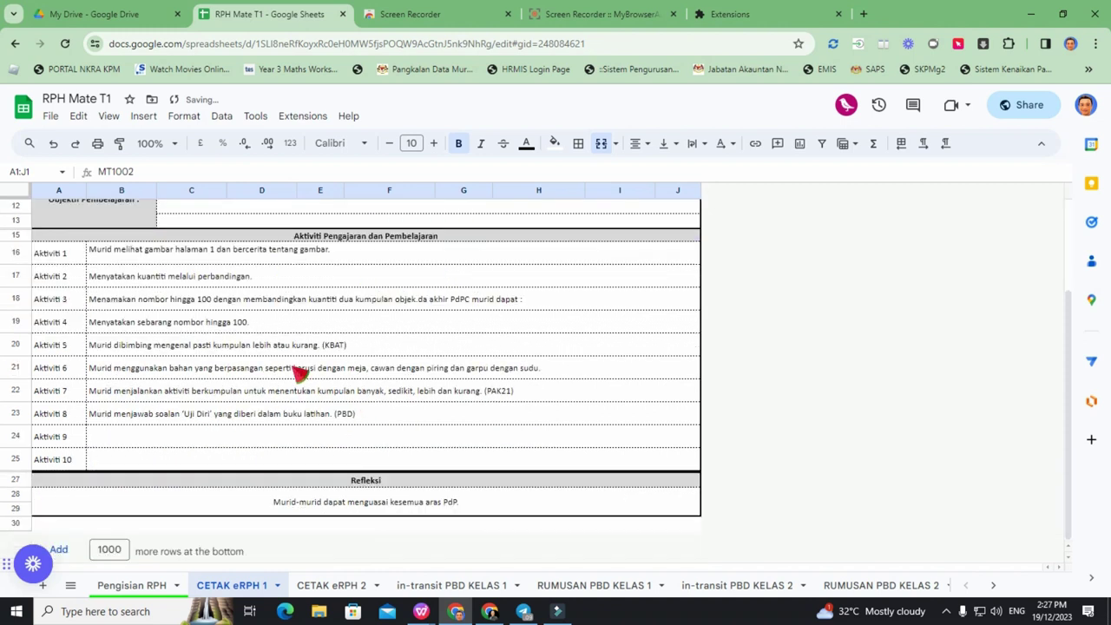
Step: Switch the CETAK eRPH 1 lesson plan to MT1003 and review its activities and reflection
scroll(357, 368, up, 3)
click(685, 206)
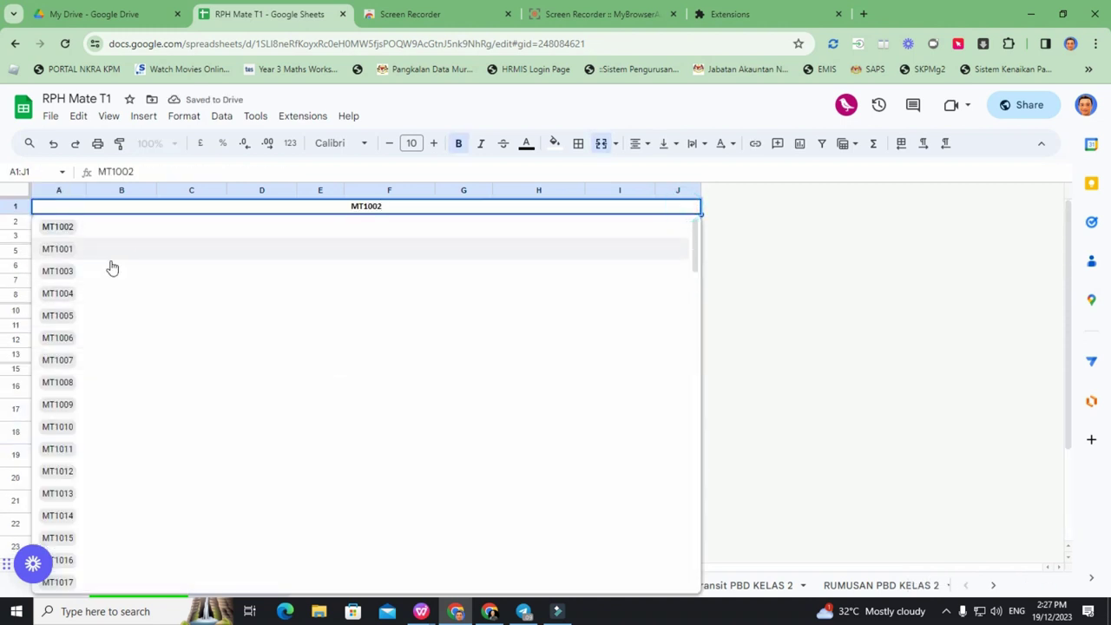
click(57, 271)
scroll(438, 405, down, 5)
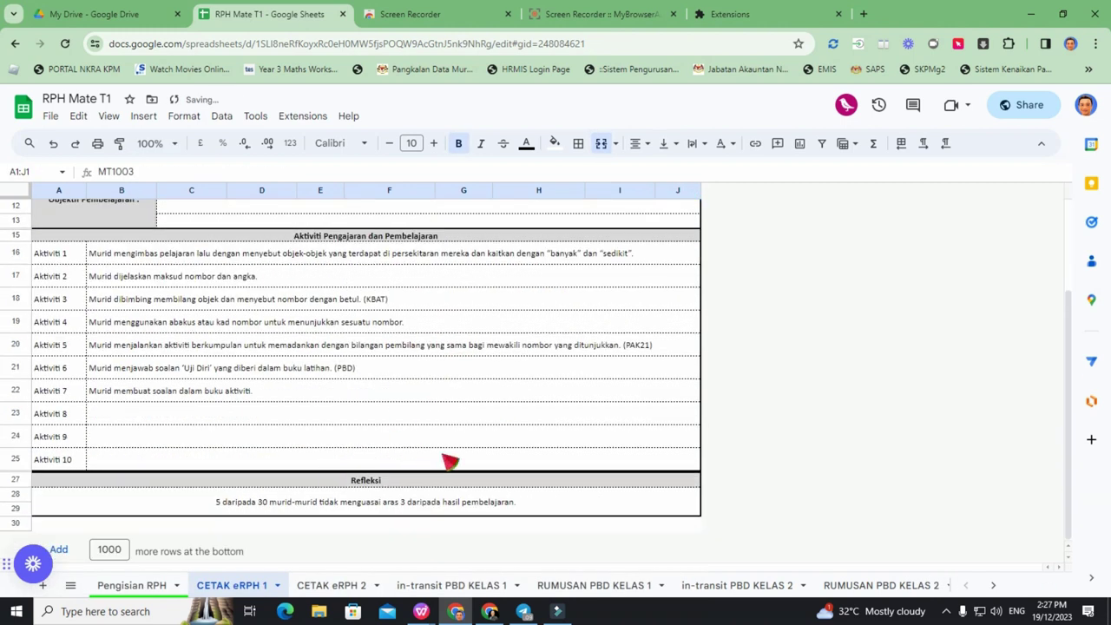
Step: Review the download format options for the MT1003 lesson plan in the CETAK eRPH 1 sheet
scroll(408, 477, up, 3)
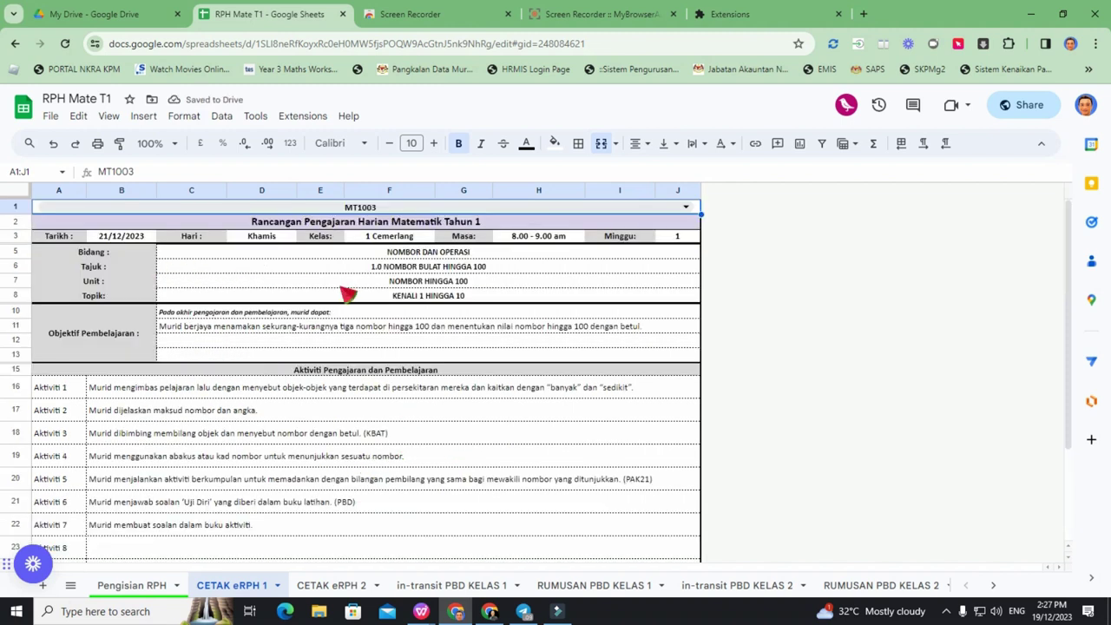
click(50, 117)
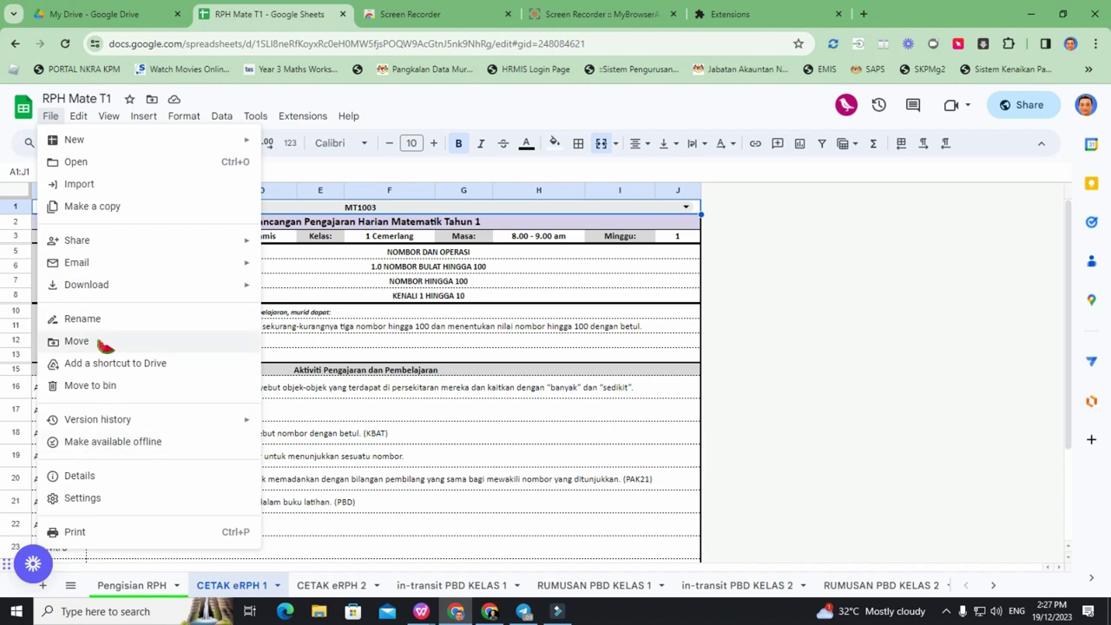
mouse_move(111, 285)
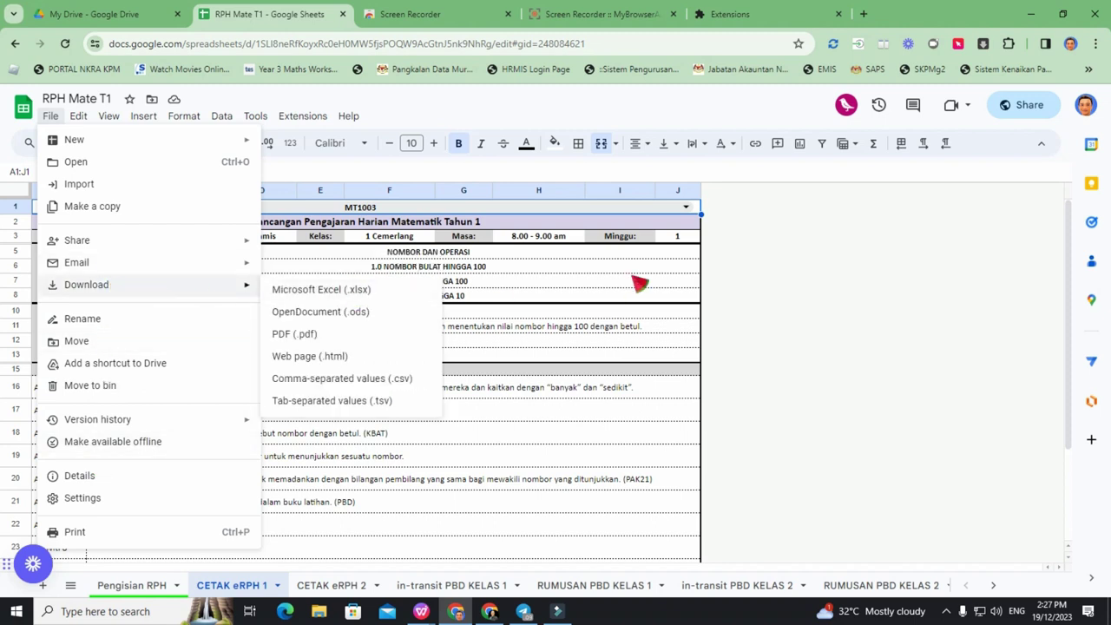
click(633, 269)
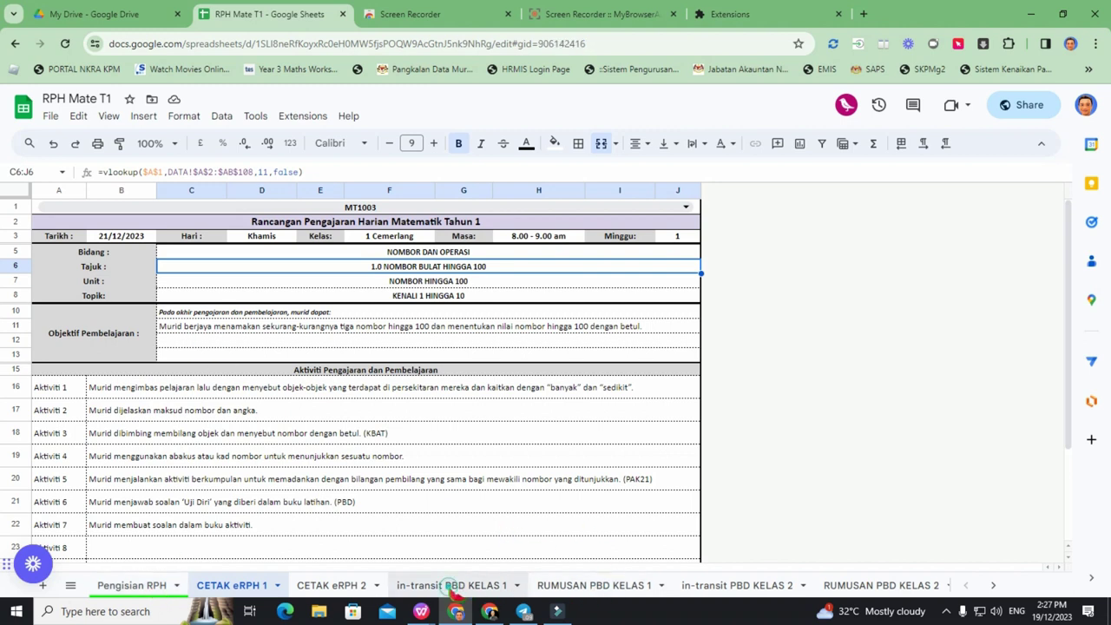
Step: In the in-transit PBD KELAS 1 sheet, set the first pupil's MT1002 mastery level to TP 2
click(453, 587)
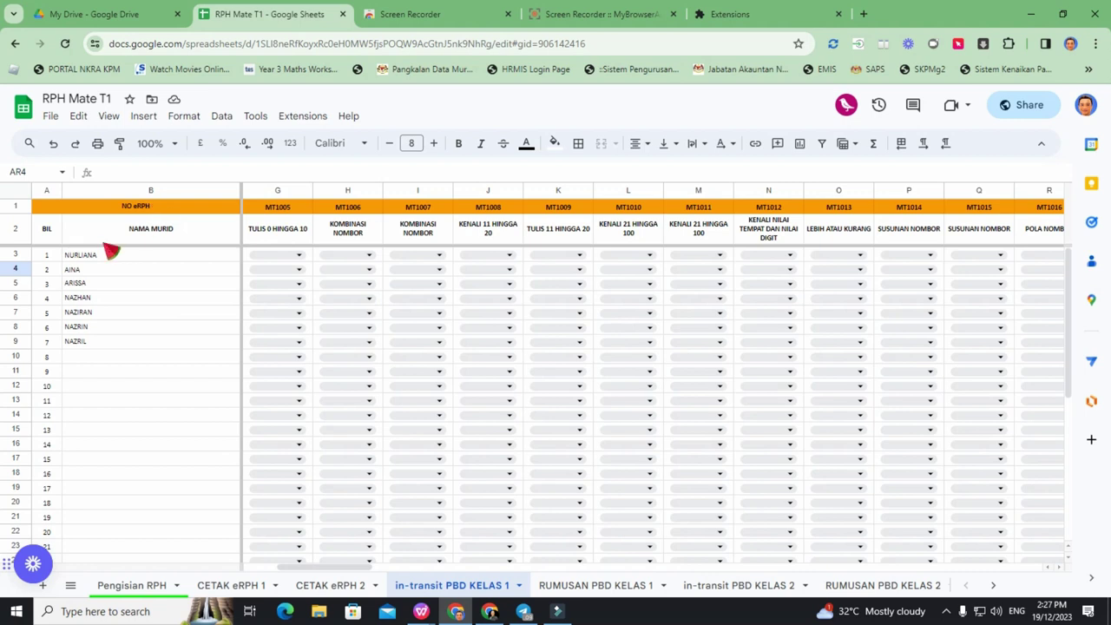
drag(112, 260, 130, 415)
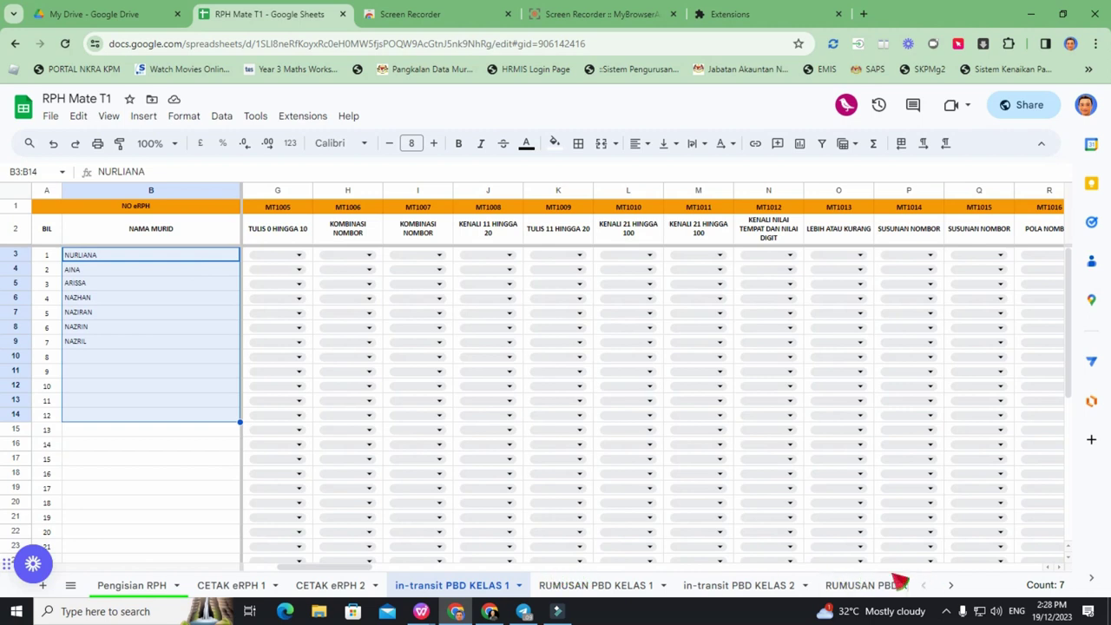
scroll(348, 569, left, 4)
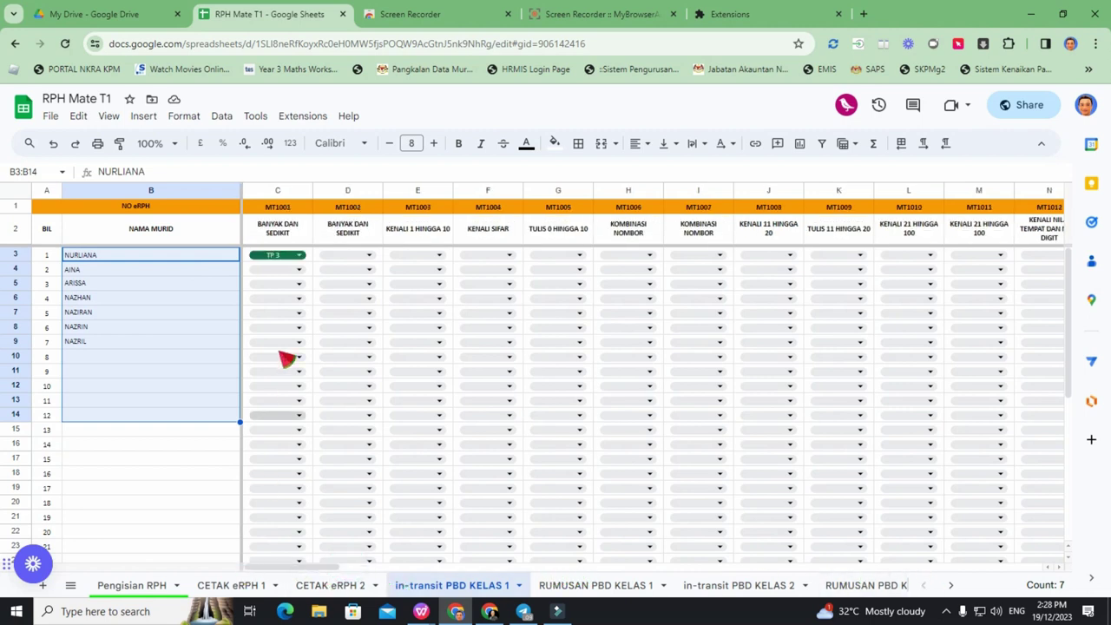
click(337, 259)
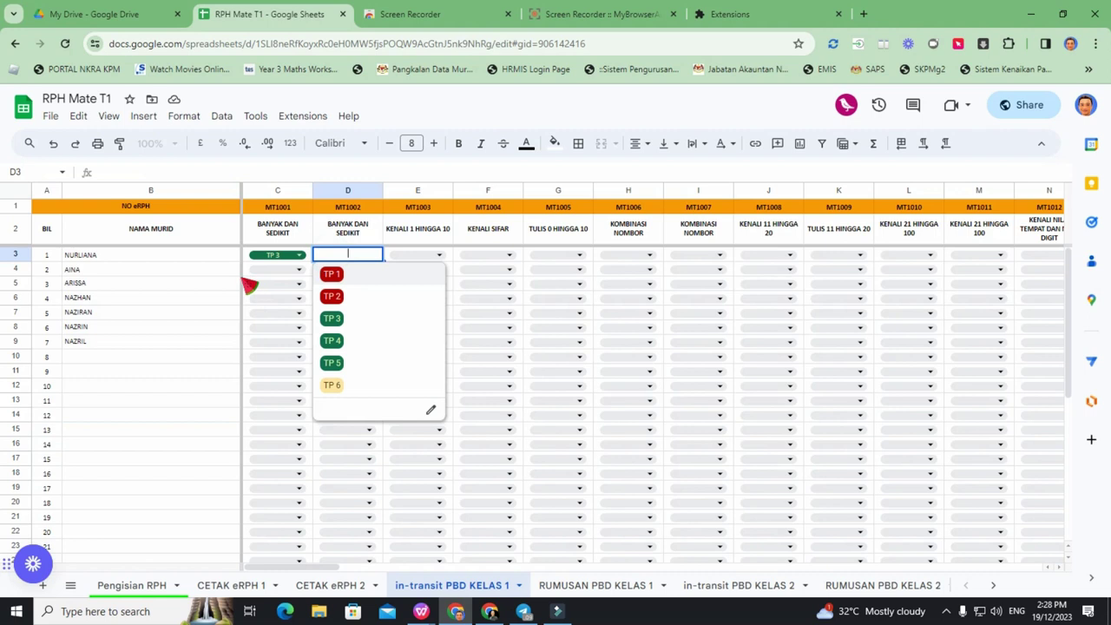
click(339, 296)
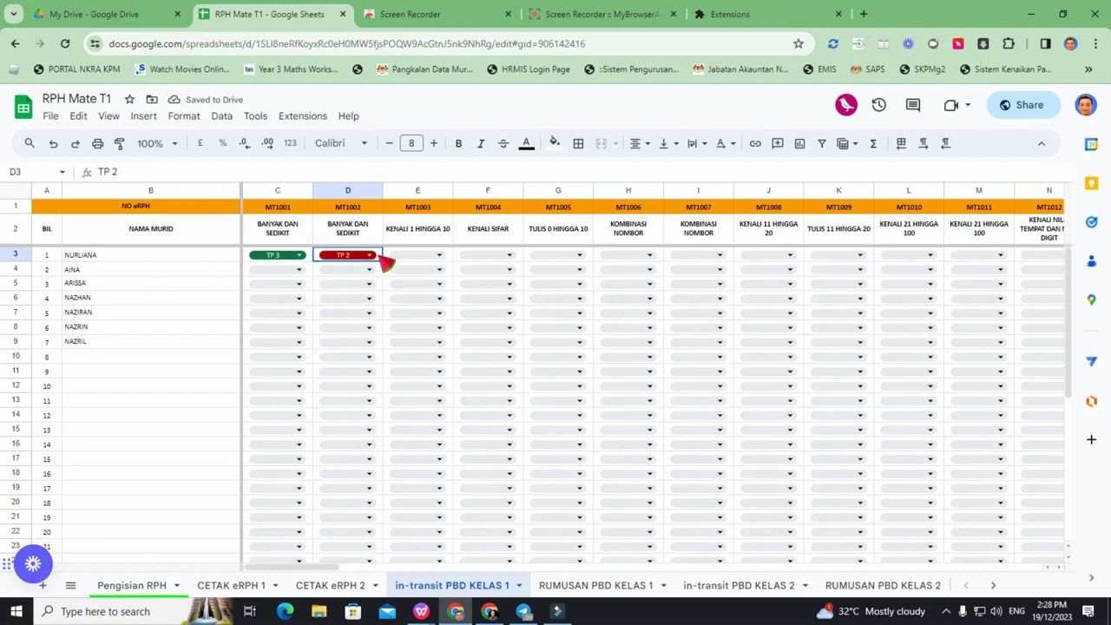
Step: Set the MT1001 mastery level to TP 4 for the second pupil and TP 6 for the third pupil
click(282, 213)
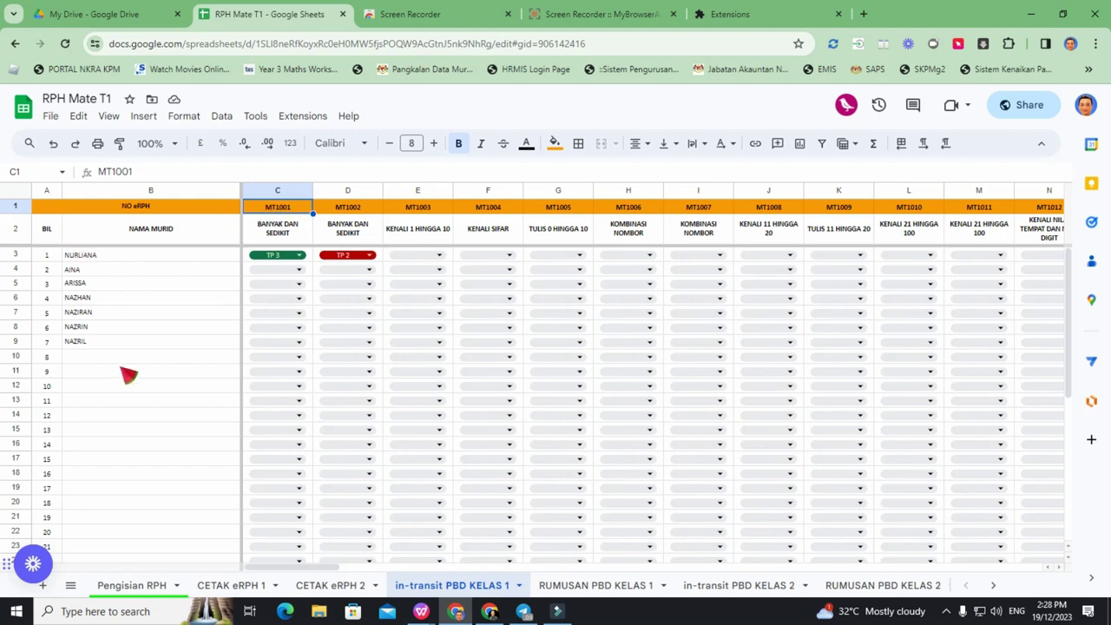
click(302, 271)
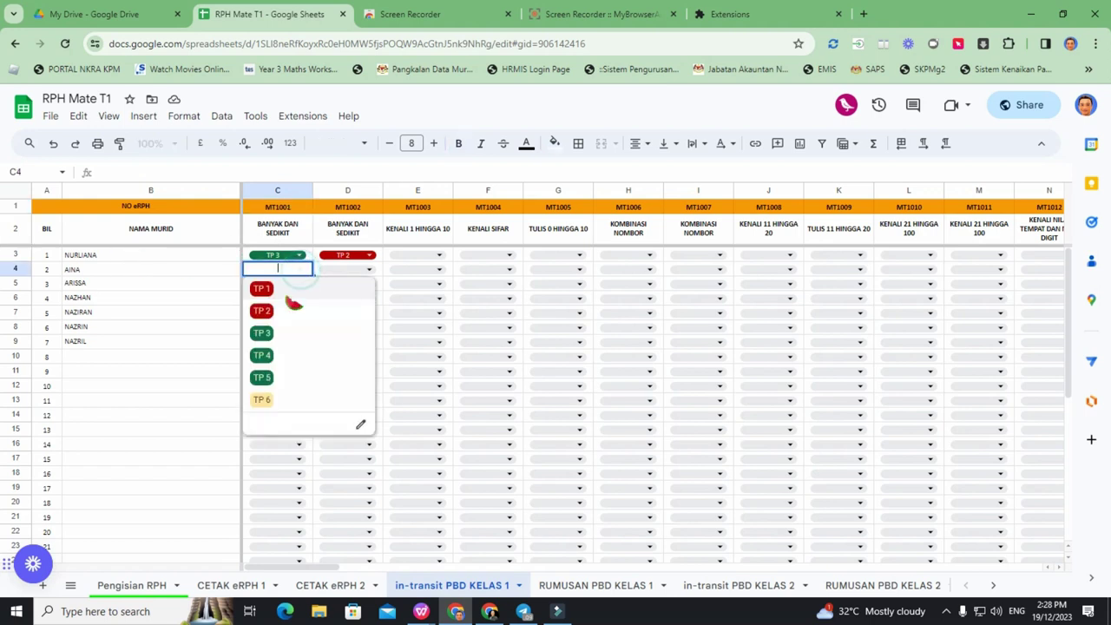
click(263, 356)
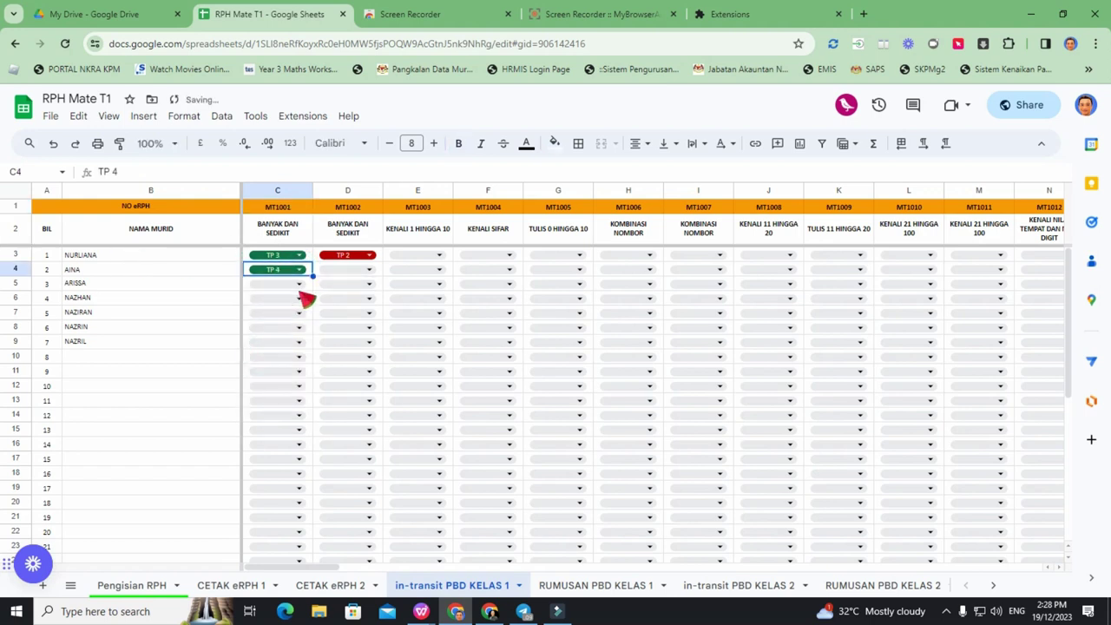
click(301, 286)
click(263, 416)
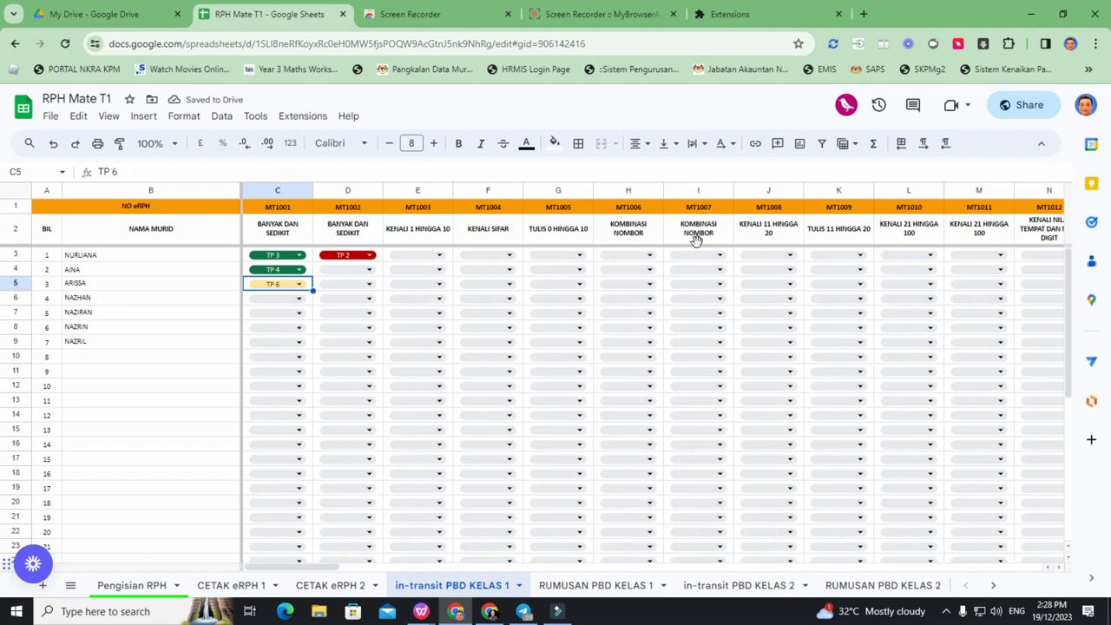
Step: Look over the MT1002 to MT1005 lesson columns and the RUMUSAN PBD KELAS 1 summary sheet
click(352, 212)
click(422, 213)
click(489, 213)
click(561, 211)
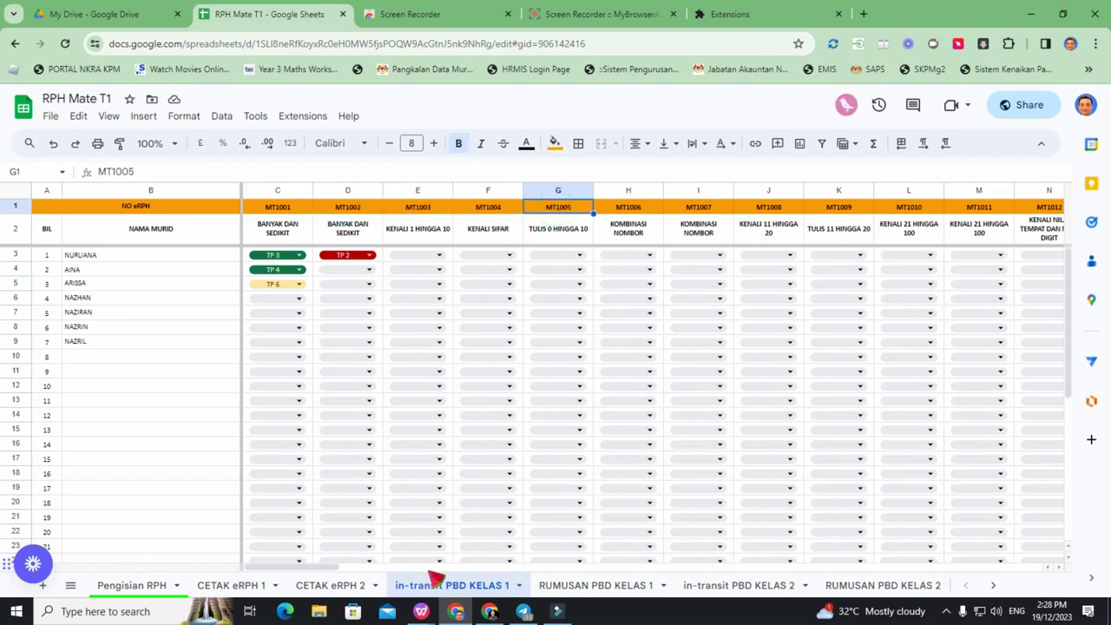
click(566, 585)
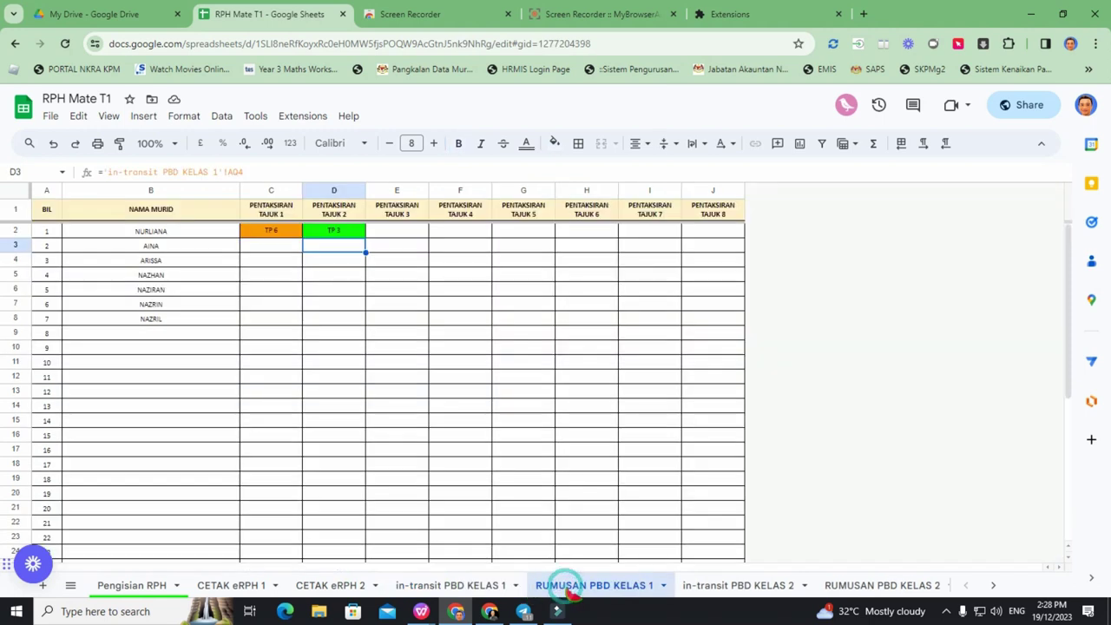
Step: Set the first pupil's PENTAKSIRAN TAJUK 1 level to TP 4 in in-transit PBD KELAS 1 and check it in RUMUSAN PBD KELAS 1
click(446, 585)
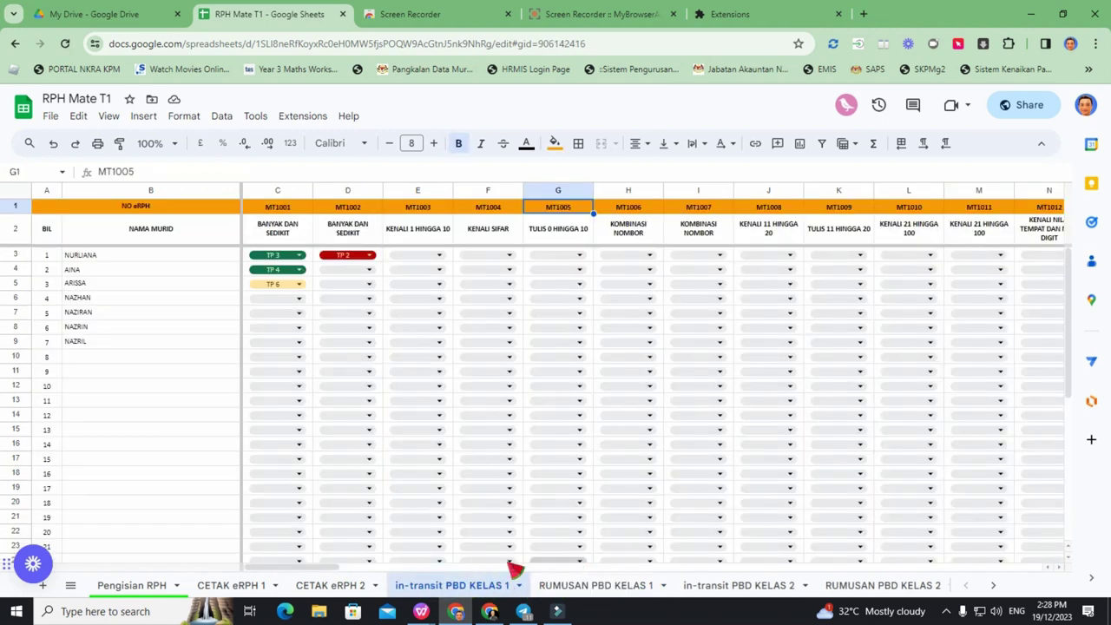
drag(272, 566, 404, 573)
click(572, 256)
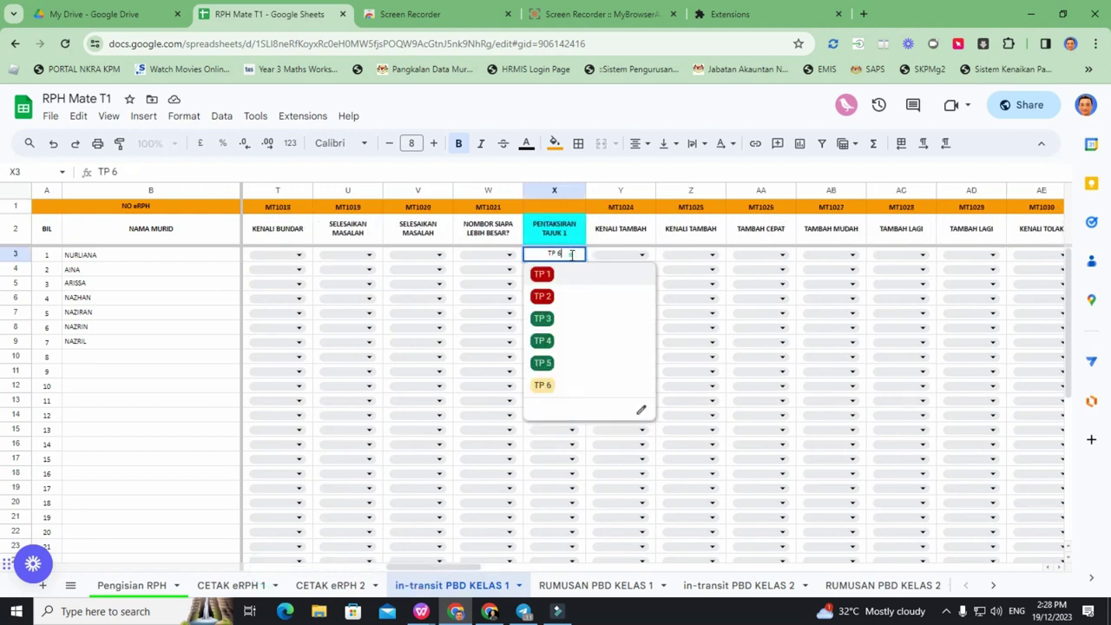
click(544, 341)
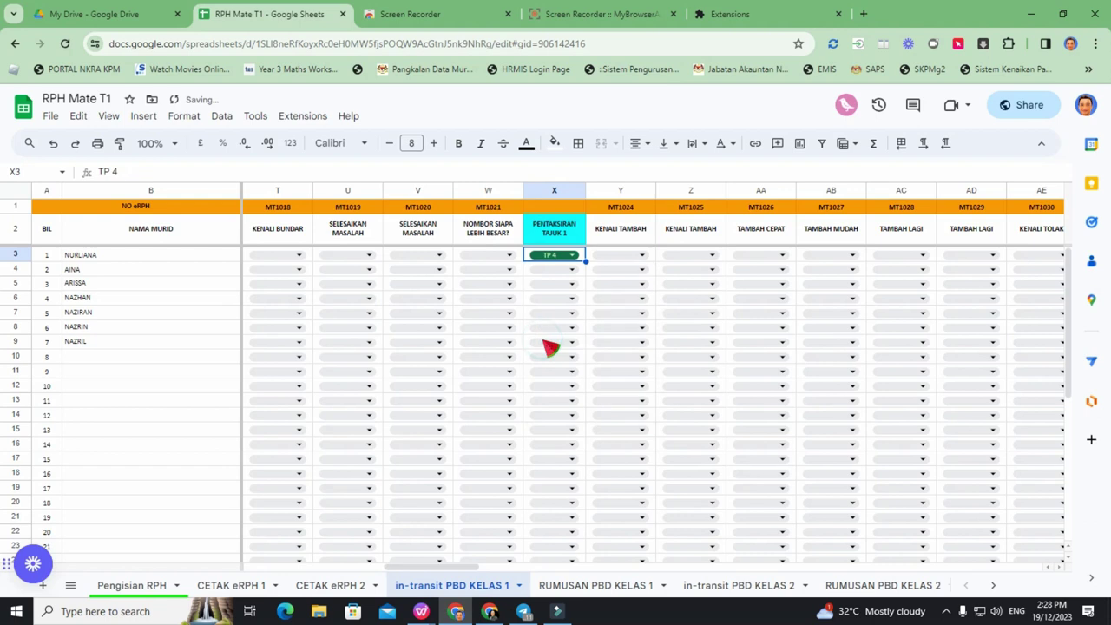
click(578, 587)
click(269, 231)
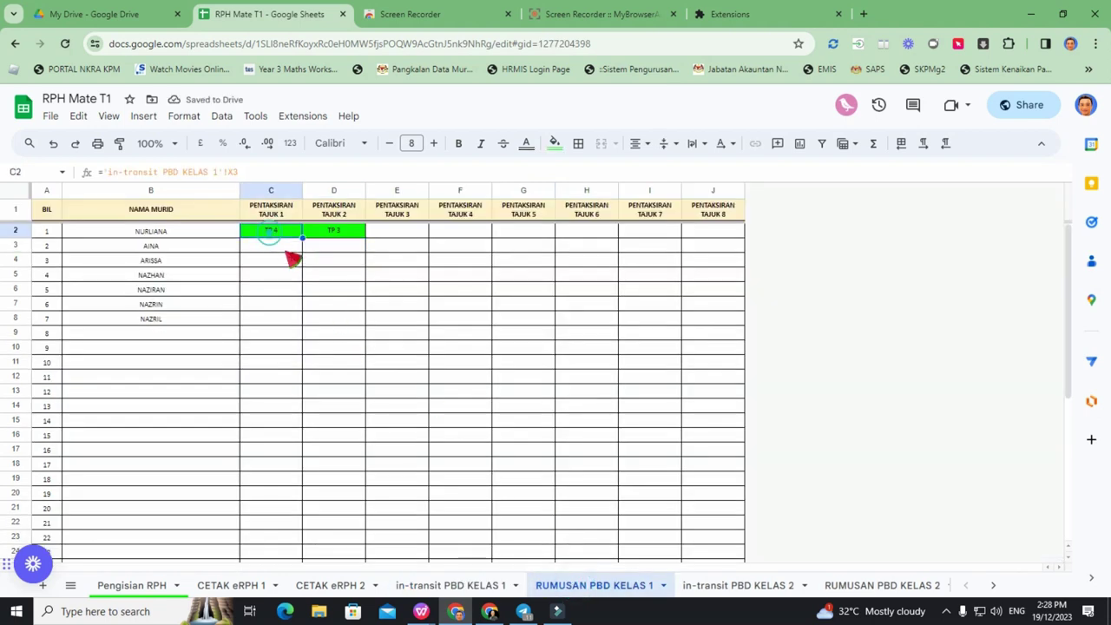
Step: Set the first pupil's PENTAKSIRAN TAJUK 2 level to TP 1 in in-transit PBD KELAS 1 and check it in RUMUSAN PBD KELAS 1
click(480, 587)
drag(470, 574, 588, 584)
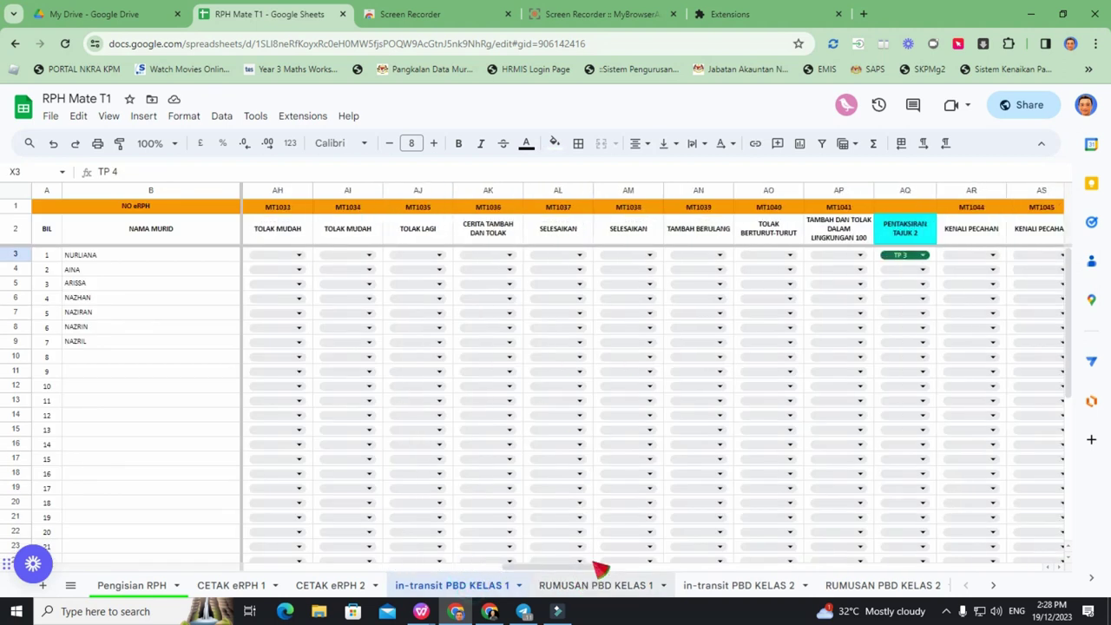
click(924, 255)
click(894, 274)
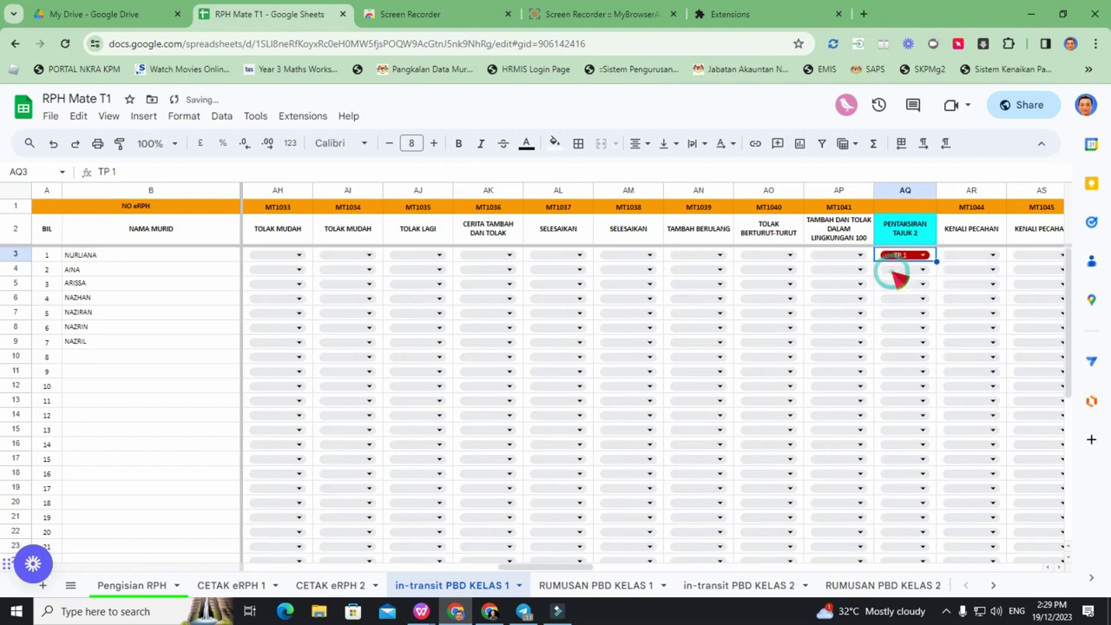
click(593, 581)
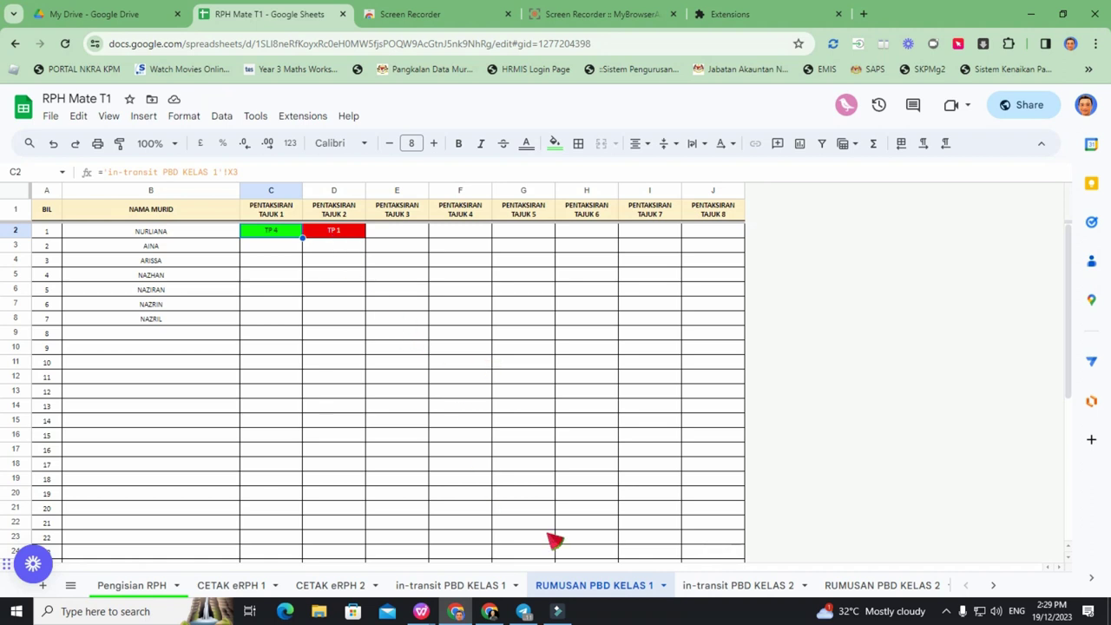
click(371, 375)
click(486, 260)
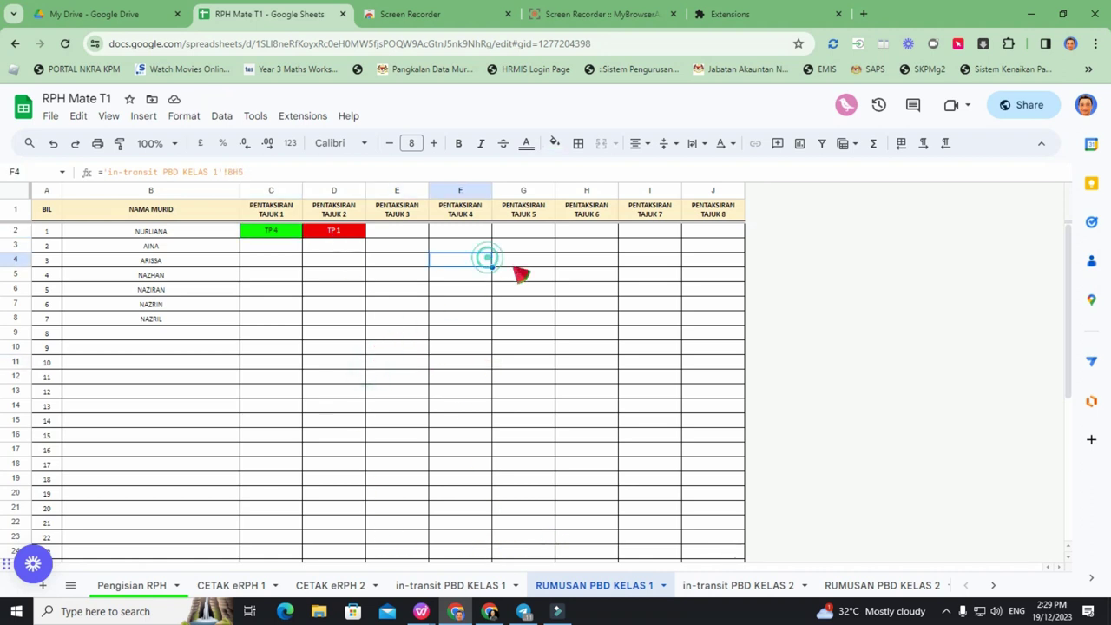
click(522, 261)
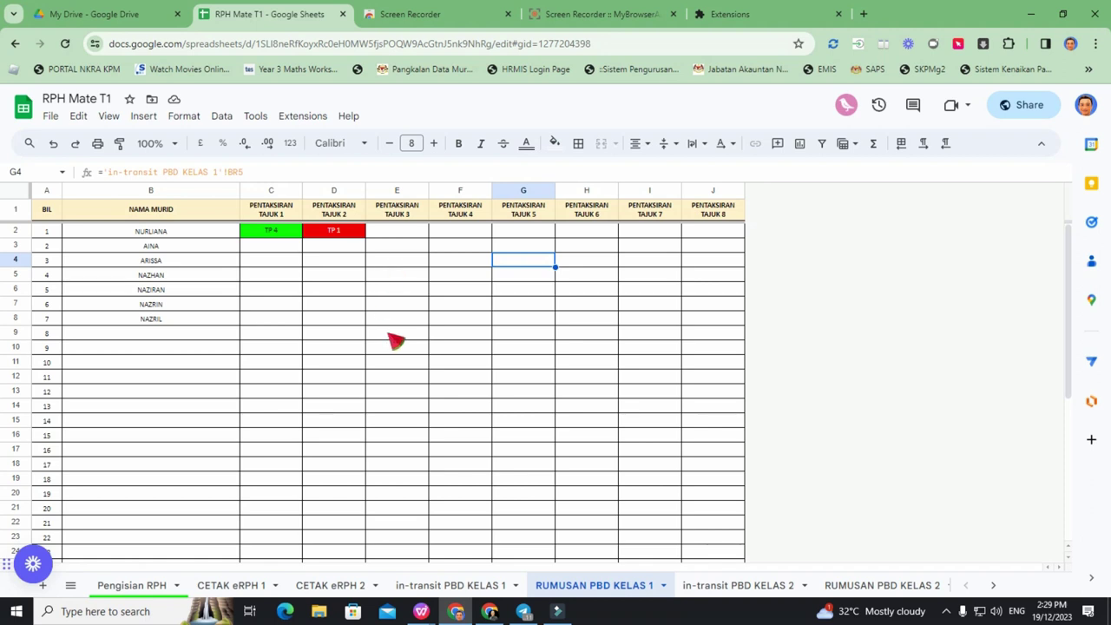
click(557, 611)
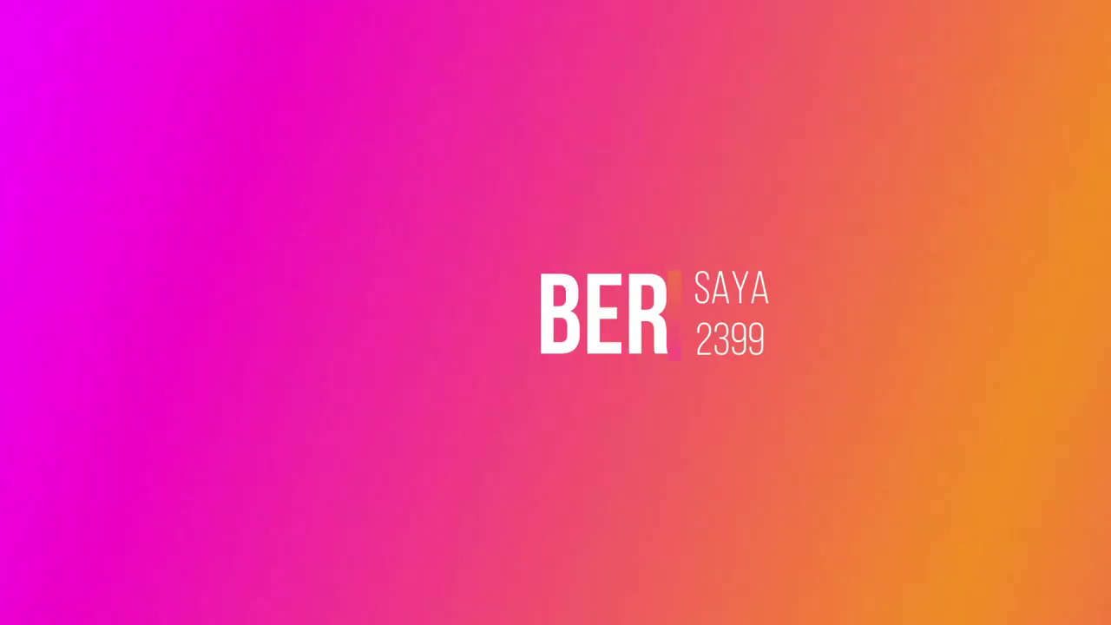